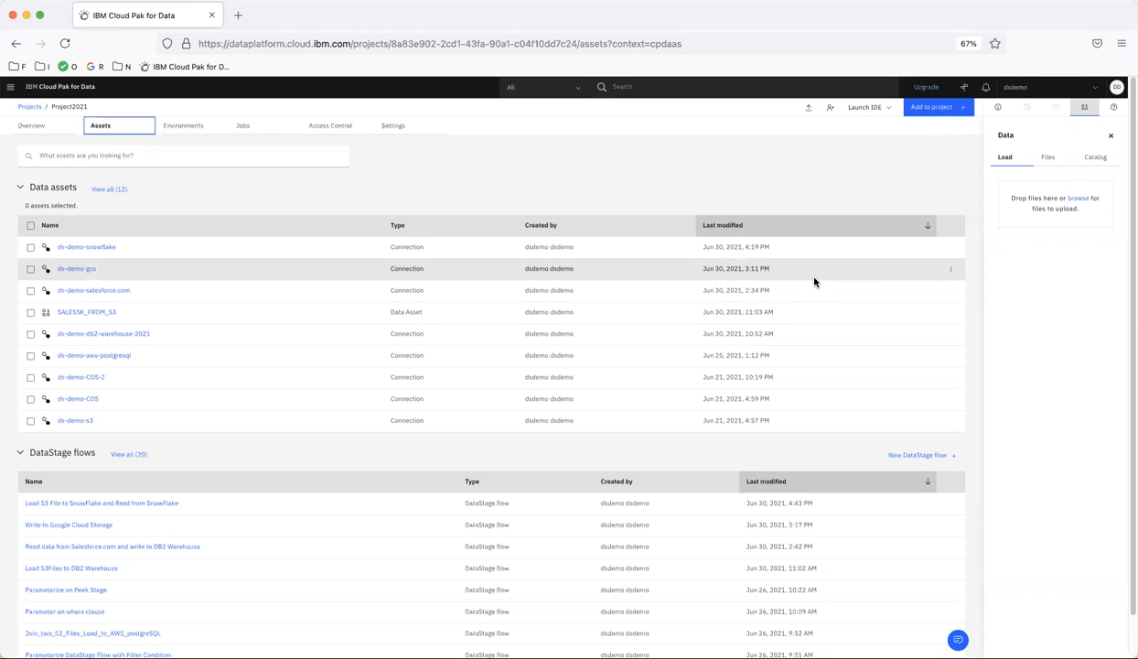
# Open the Choose asset type dialog from Project2021's Assets page.
pyautogui.click(946, 108)
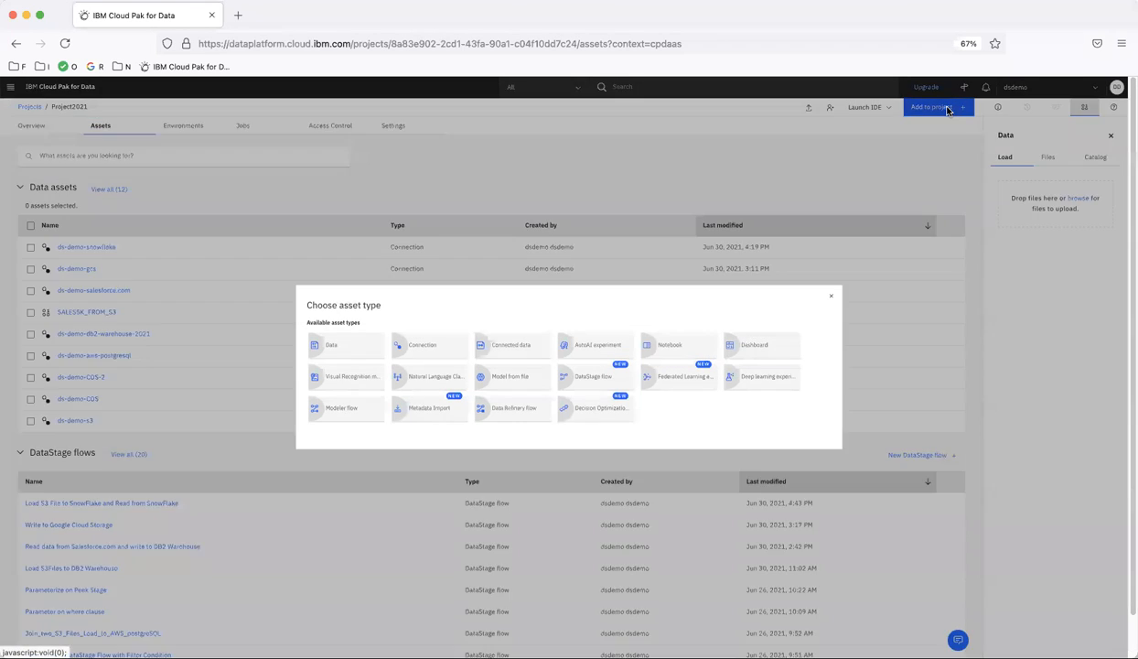
# Start a new connection of type Microsoft Azure Data Lake Store, found by searching 'data la'.
pyautogui.click(414, 352)
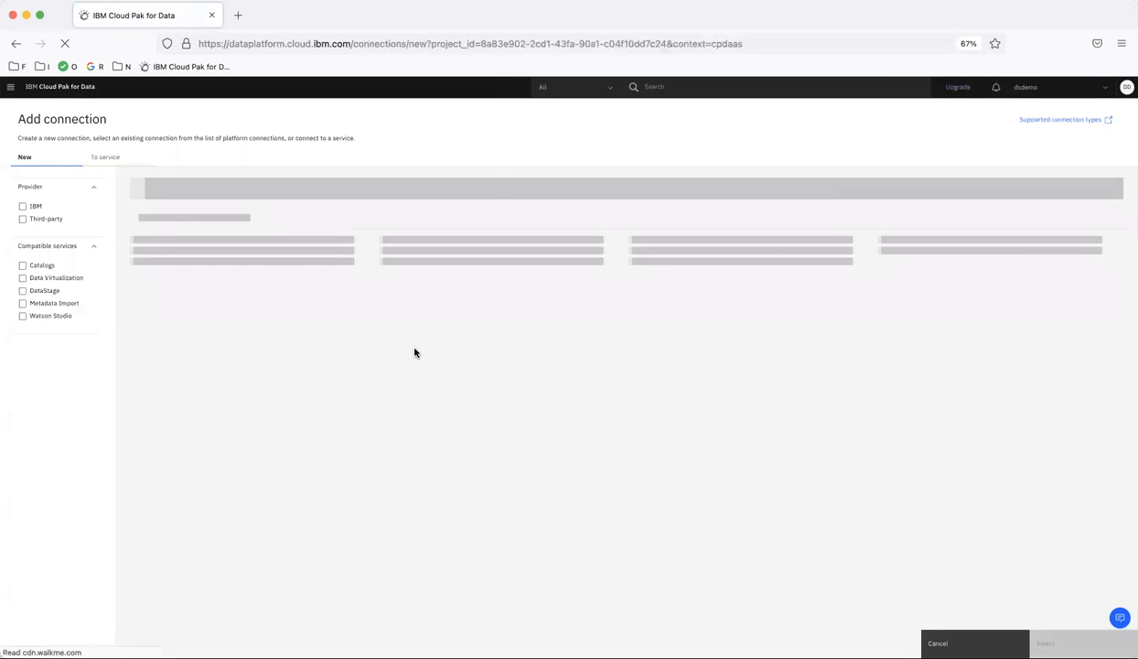
pyautogui.click(443, 192)
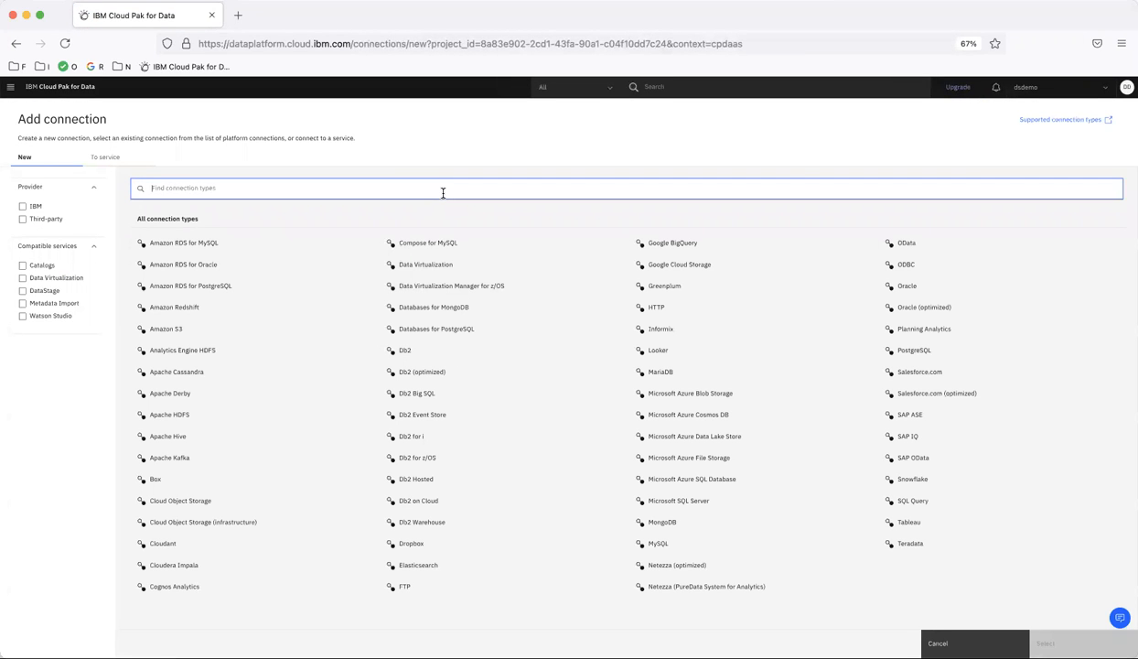
pyautogui.write('data')
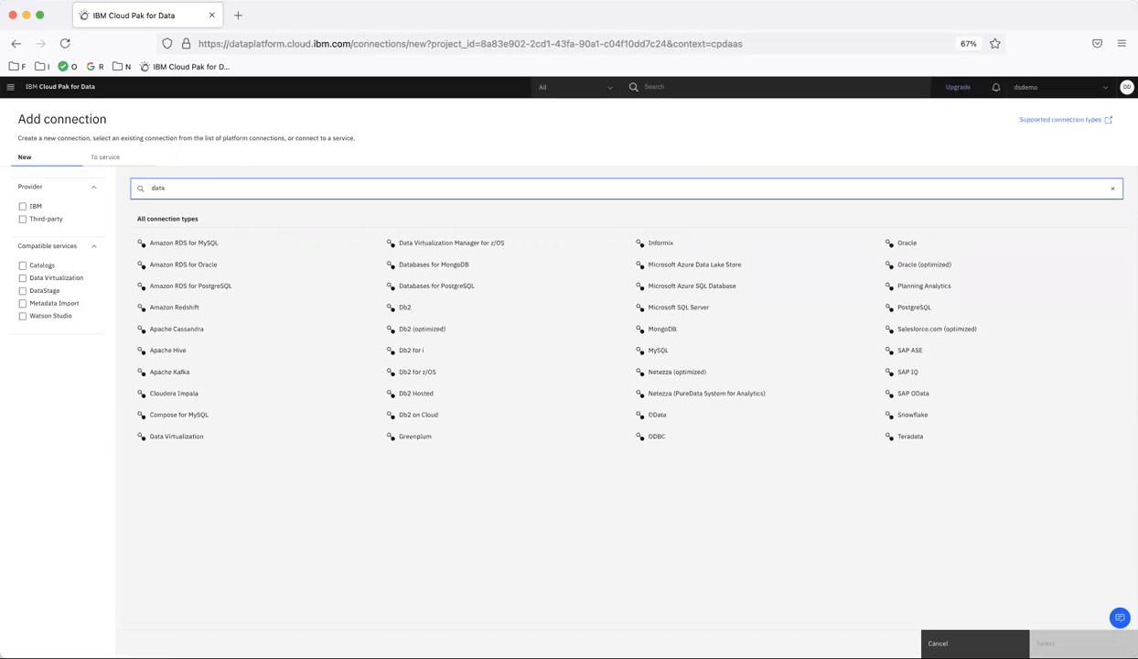
pyautogui.write(' lak')
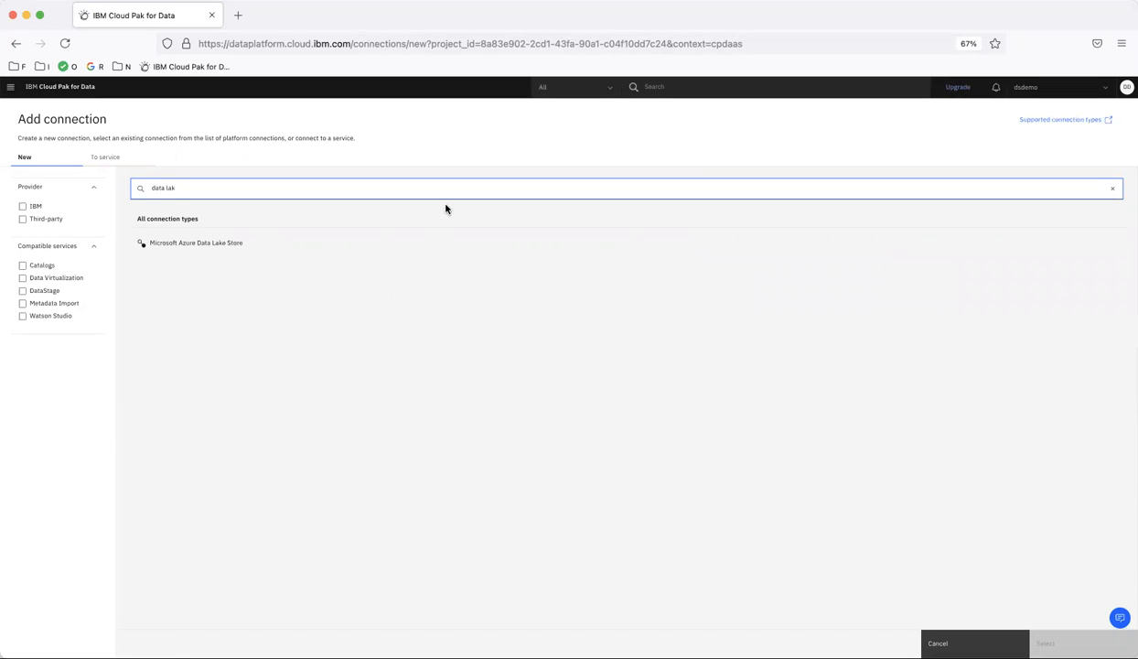
pyautogui.click(205, 248)
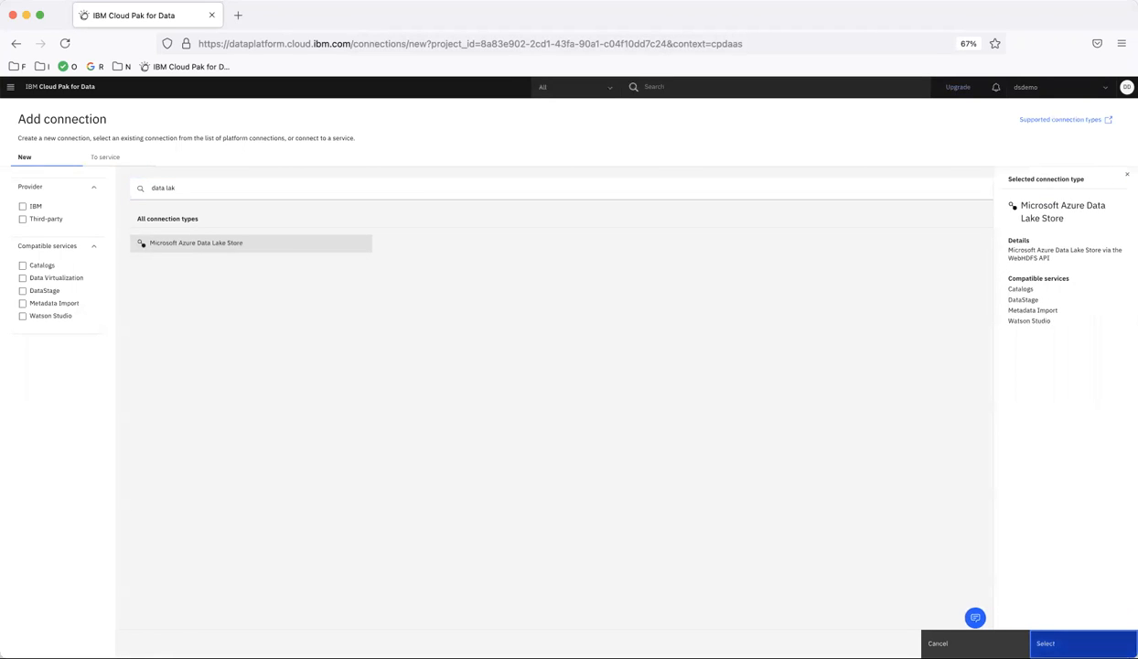
pyautogui.click(1066, 643)
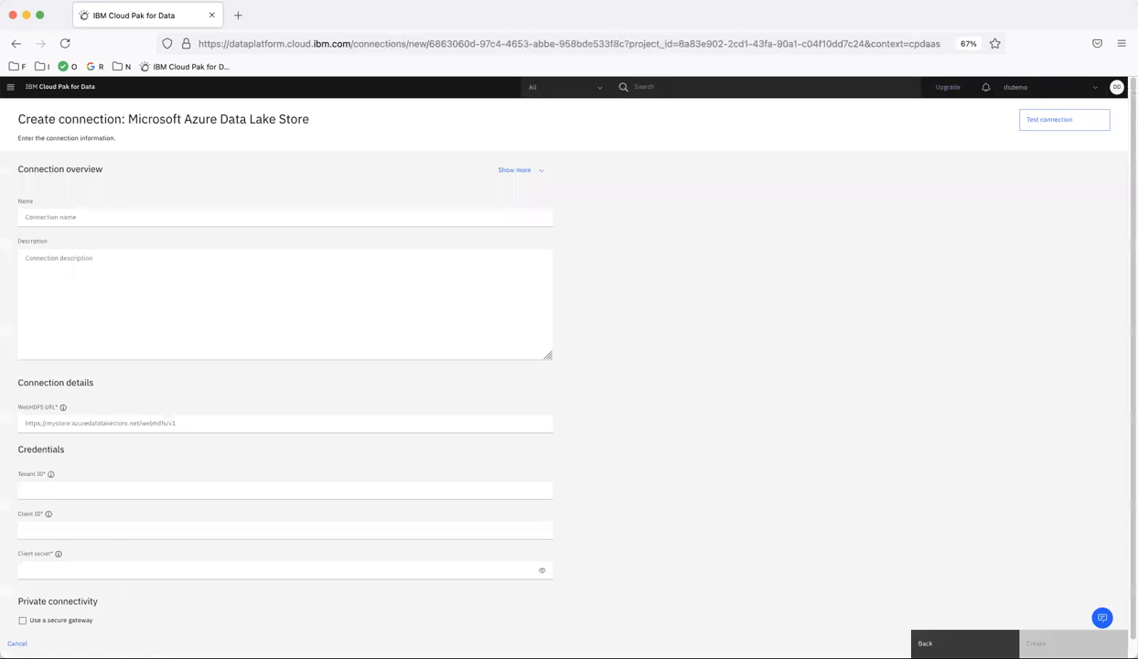
# Name the connection ds-demo-data-lake and paste in its WebHDFS URL and Tenant ID.
pyautogui.click(110, 217)
pyautogui.write('ds-demo-data-lake')
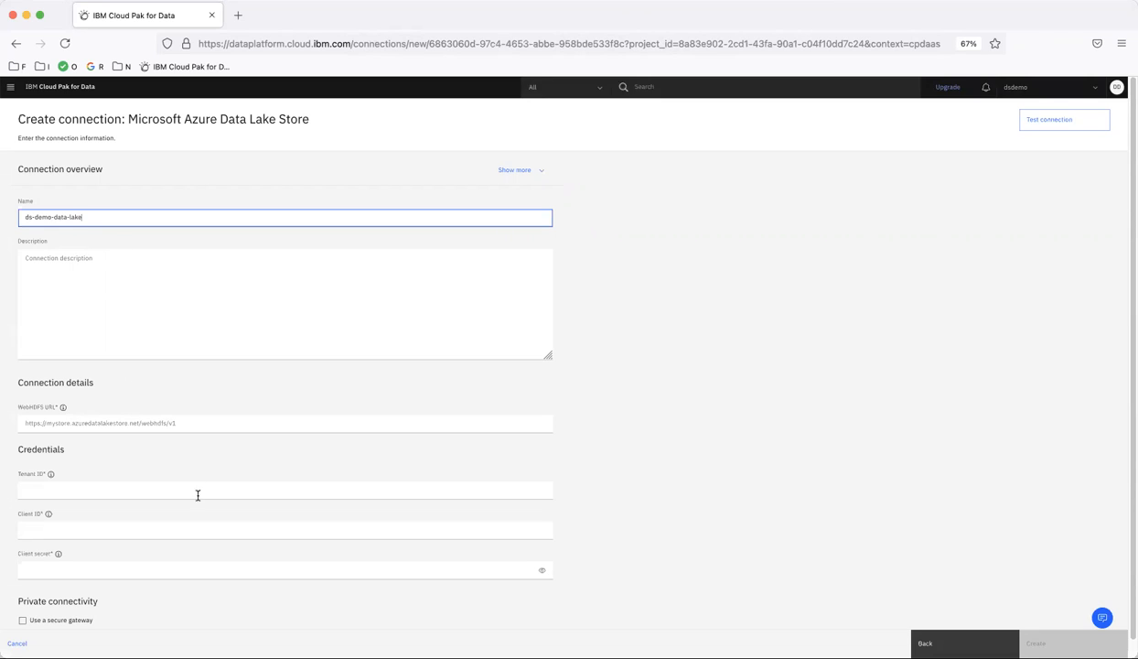
pyautogui.press('super+Tab')
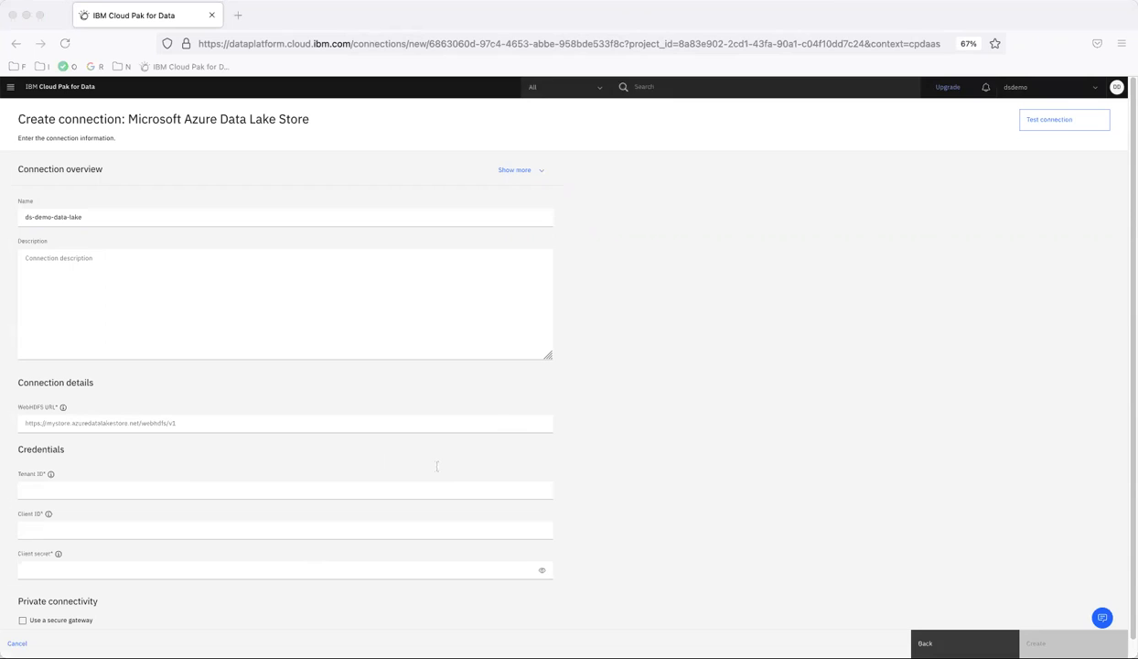
pyautogui.press('super+Tab')
pyautogui.click(48, 423)
pyautogui.press('super+v')
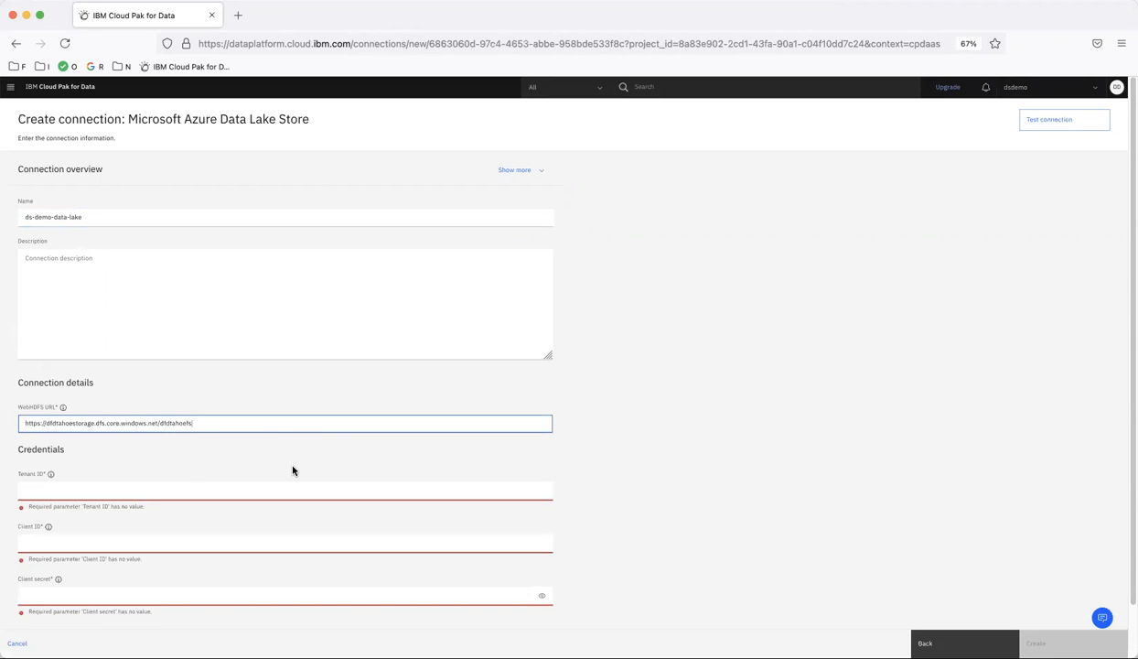
pyautogui.press('super+Tab')
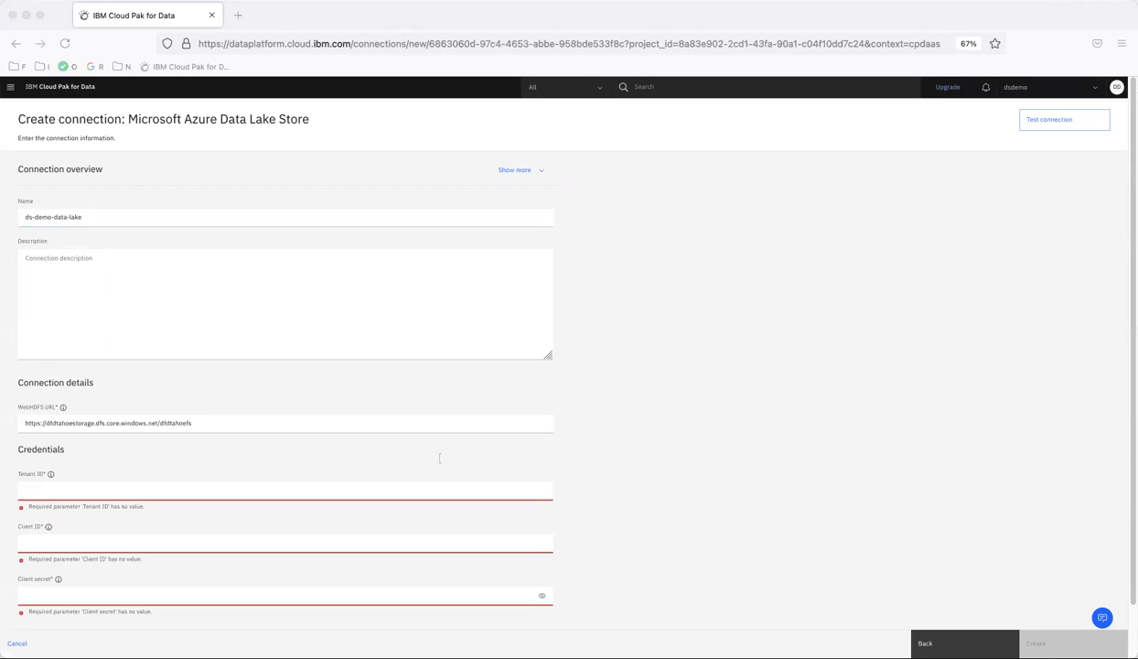
pyautogui.press('super+Tab')
pyautogui.click(53, 491)
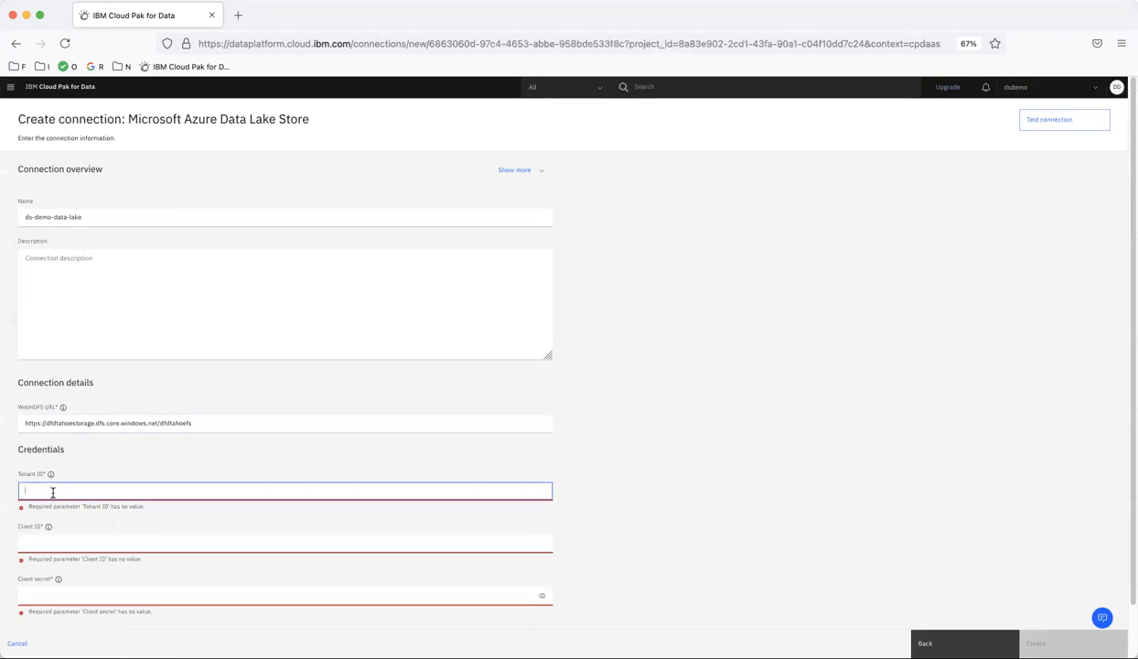
pyautogui.write('ca74ecbf-1e8d-4177-a959-d0e672cdf501')
# Paste the Client ID and client secret into the connection form.
pyautogui.press('super+Tab')
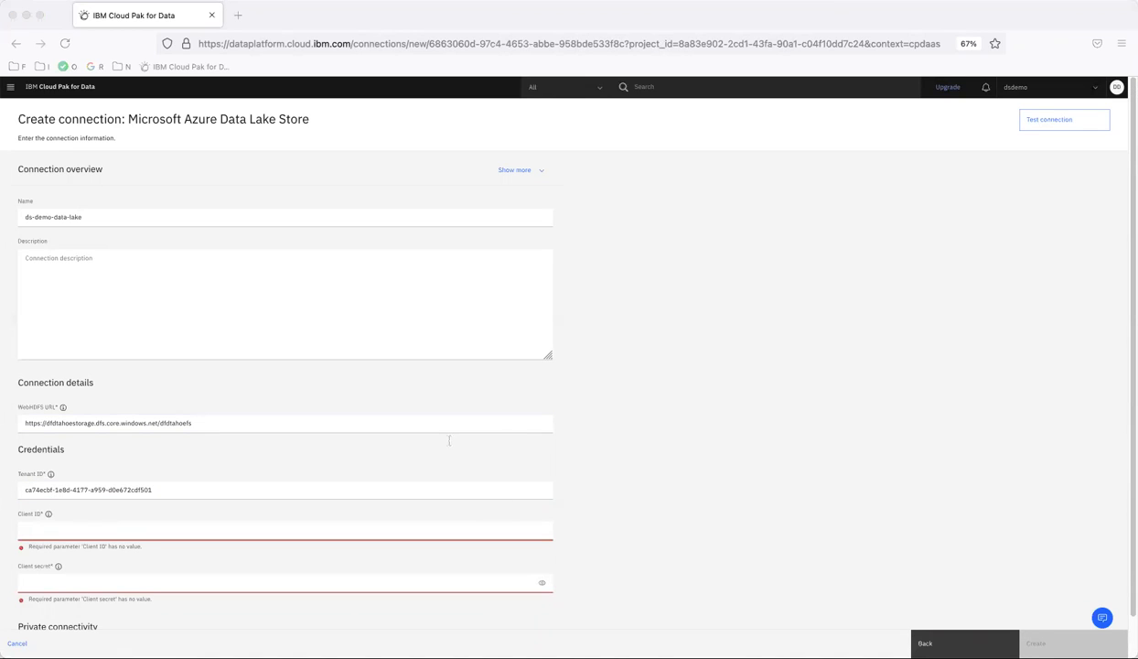
pyautogui.press('super+Tab')
pyautogui.click(51, 533)
pyautogui.write('ff456607-90be-425d-b717-2cc3669fdc51')
pyautogui.press('super+Tab')
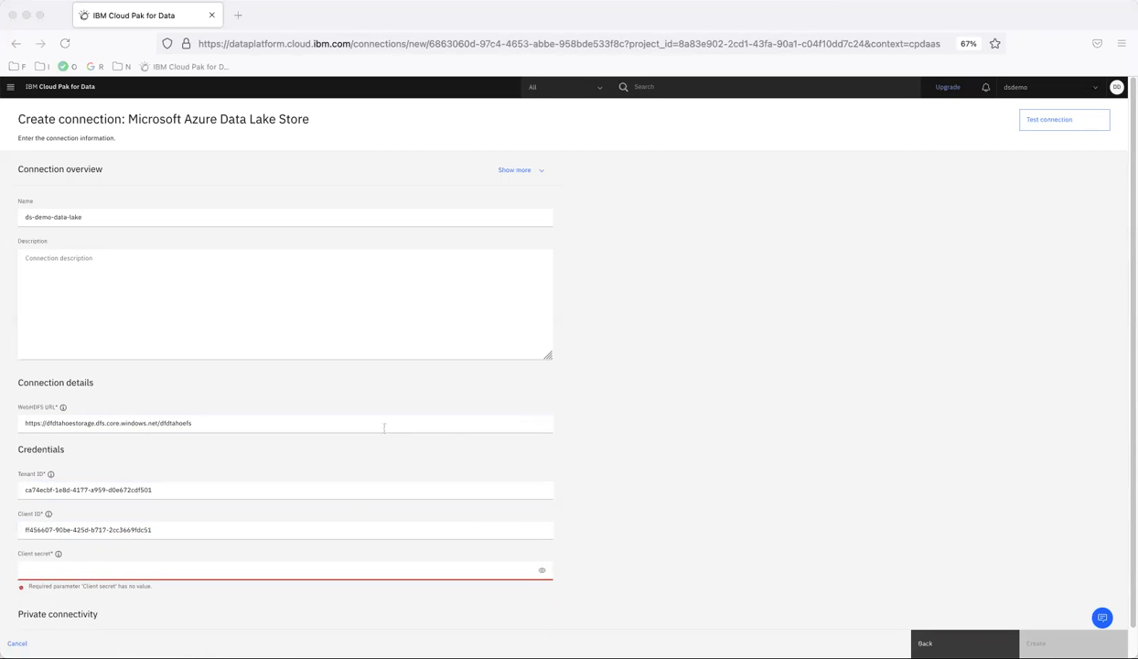
pyautogui.click(149, 531)
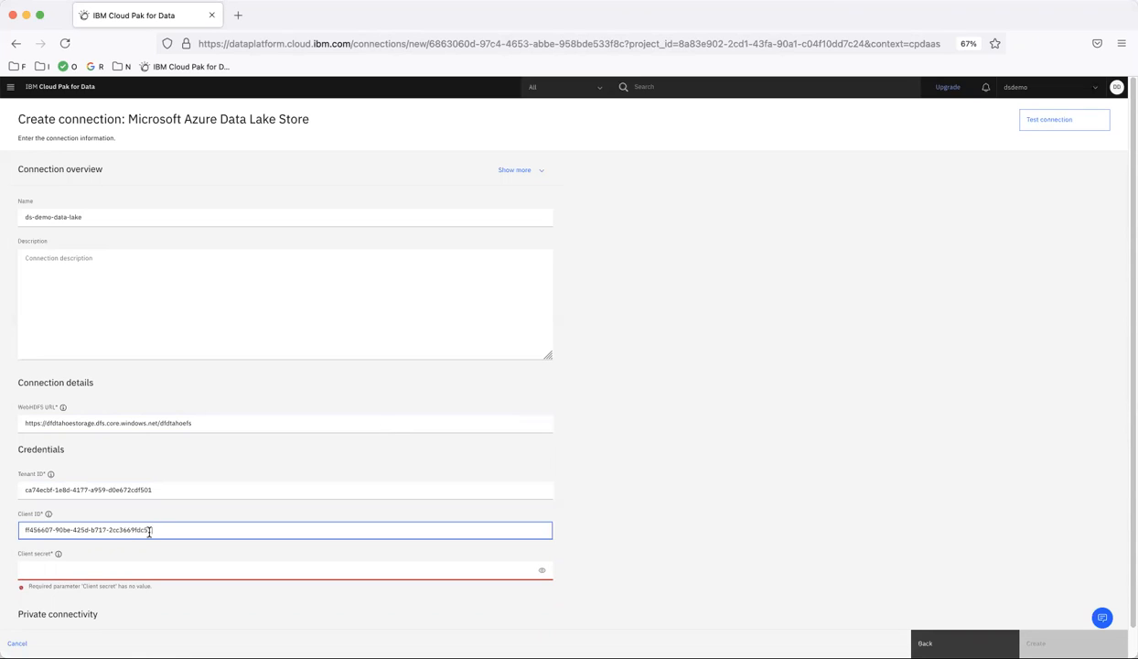
pyautogui.click(71, 567)
pyautogui.press('super+v')
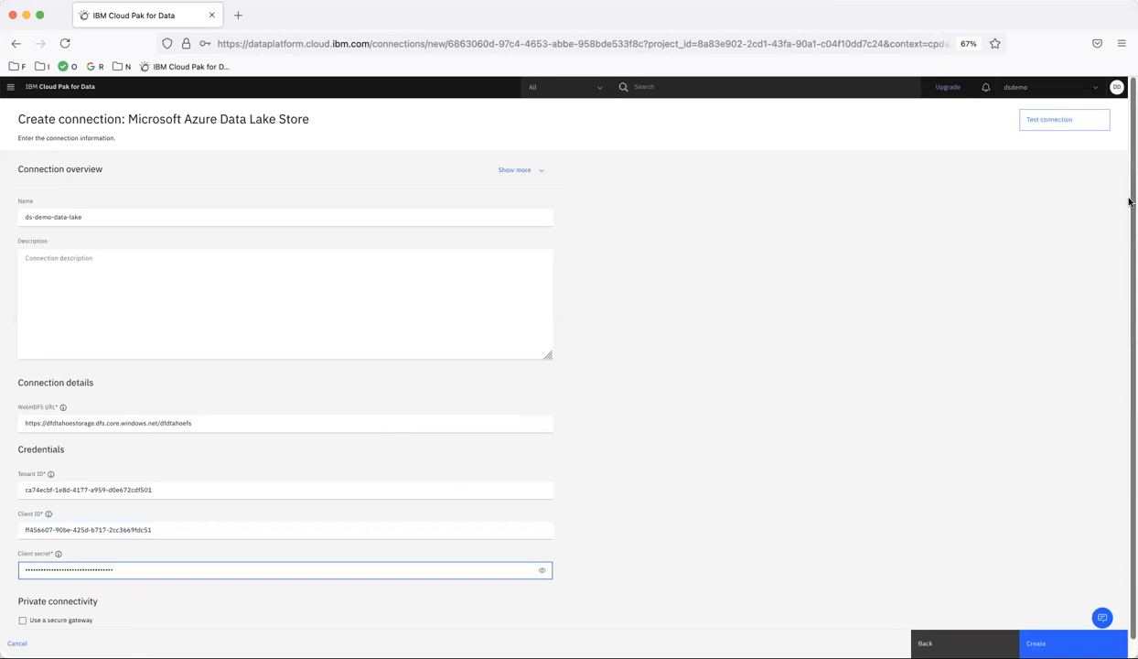
# Test and create the ds-demo-data-lake connection without saving the browser login.
pyautogui.click(1067, 126)
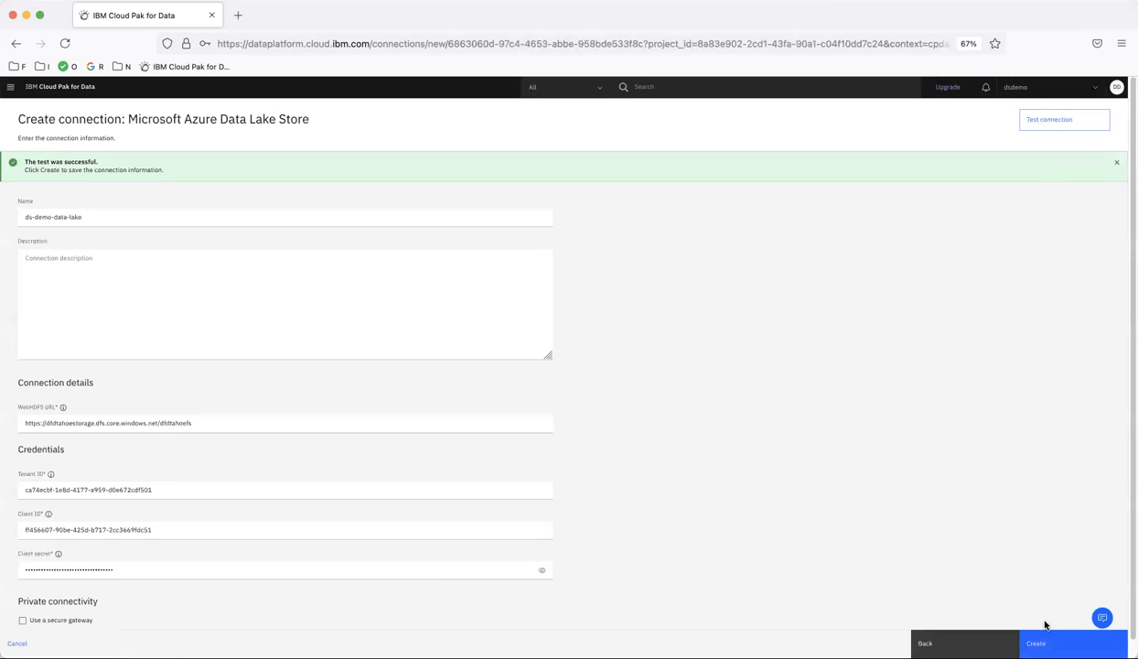
pyautogui.click(1061, 643)
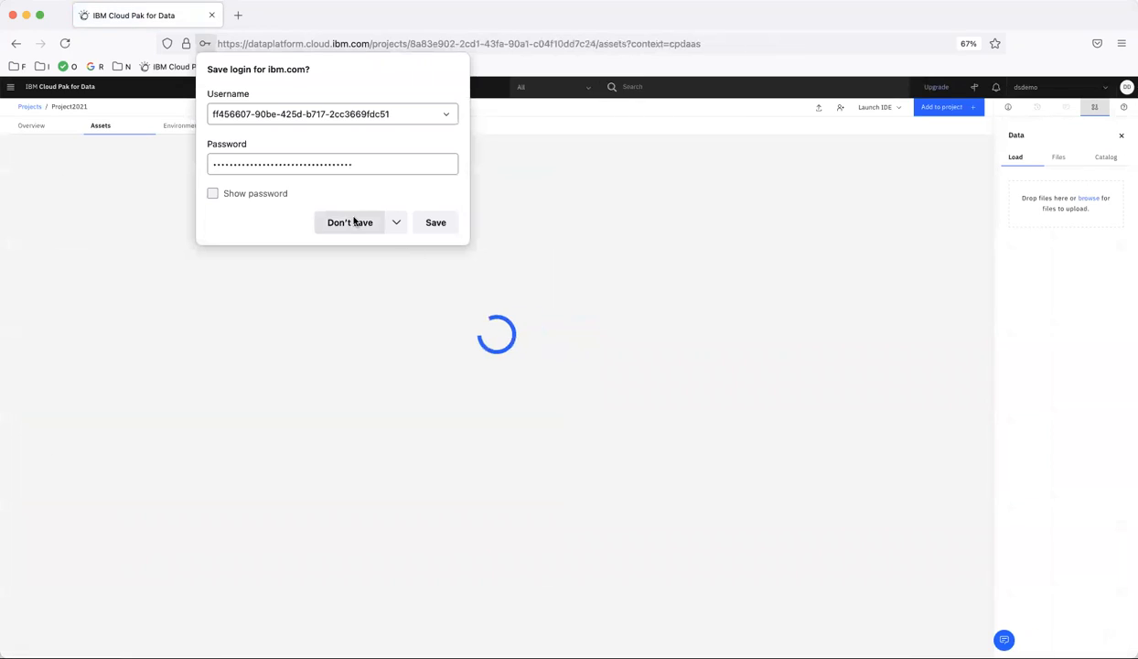
pyautogui.click(357, 223)
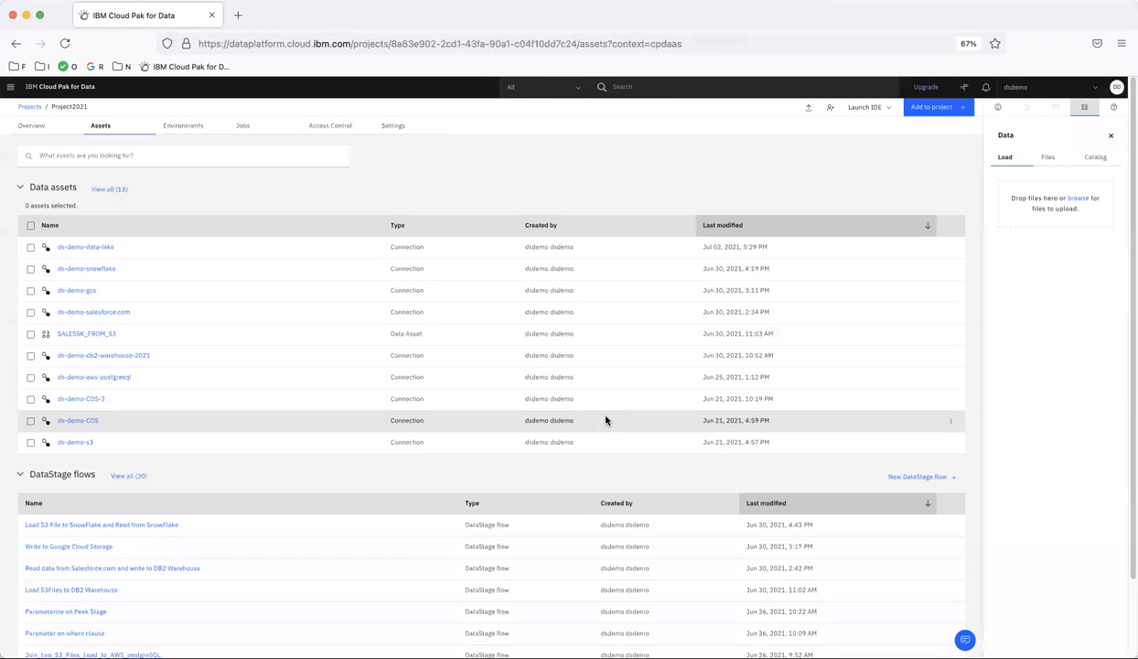
pyautogui.click(933, 110)
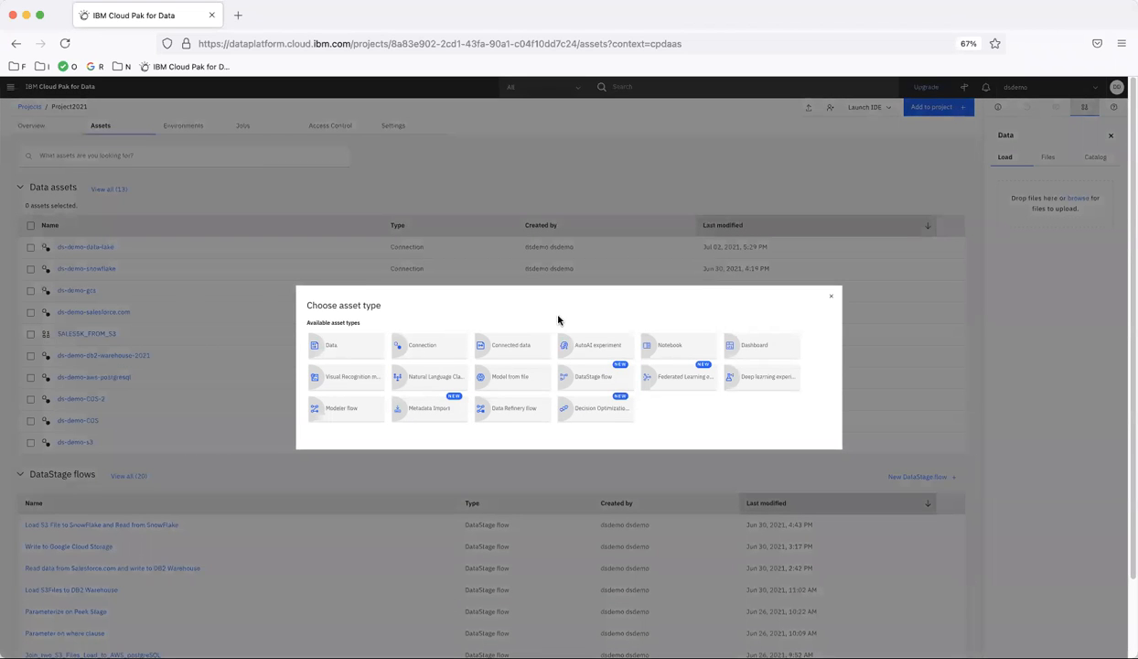
# Create a DataStage flow named 'Load S3 File to Data Lake'.
pyautogui.click(598, 387)
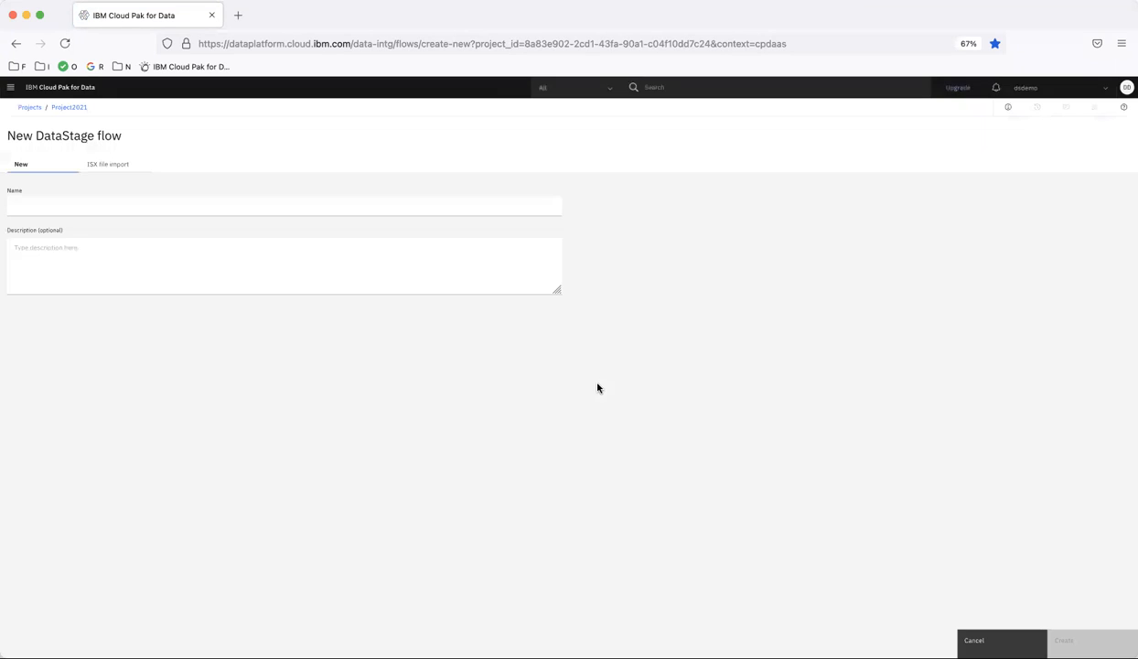
pyautogui.click(87, 210)
pyautogui.write('Load S3 File to Data Lake')
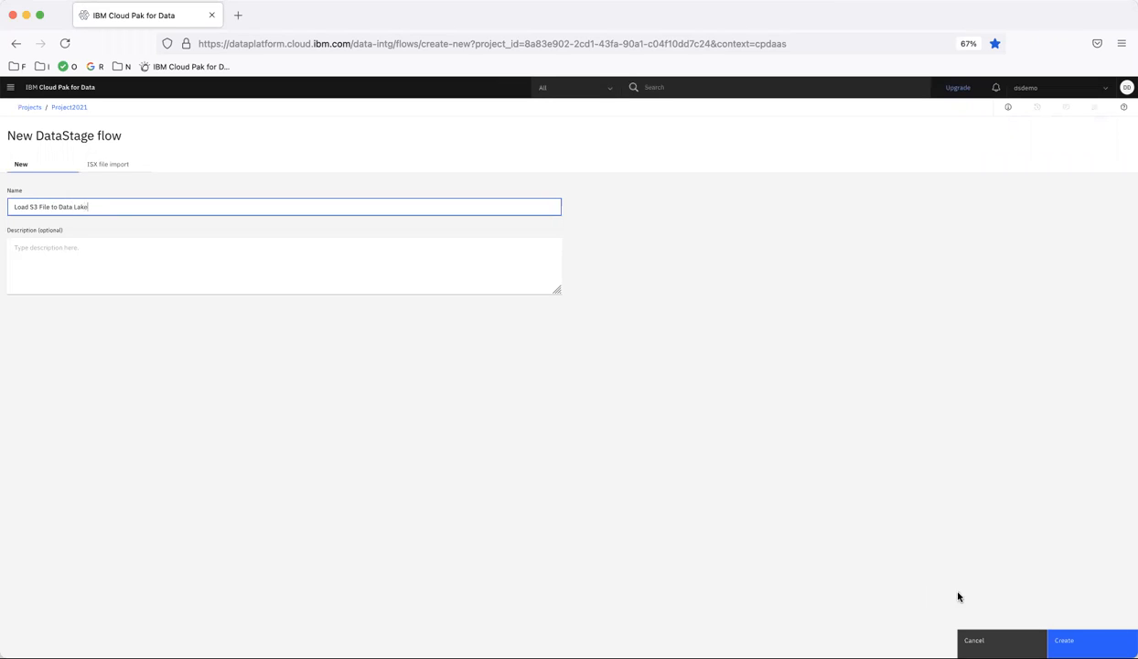
pyautogui.click(1068, 622)
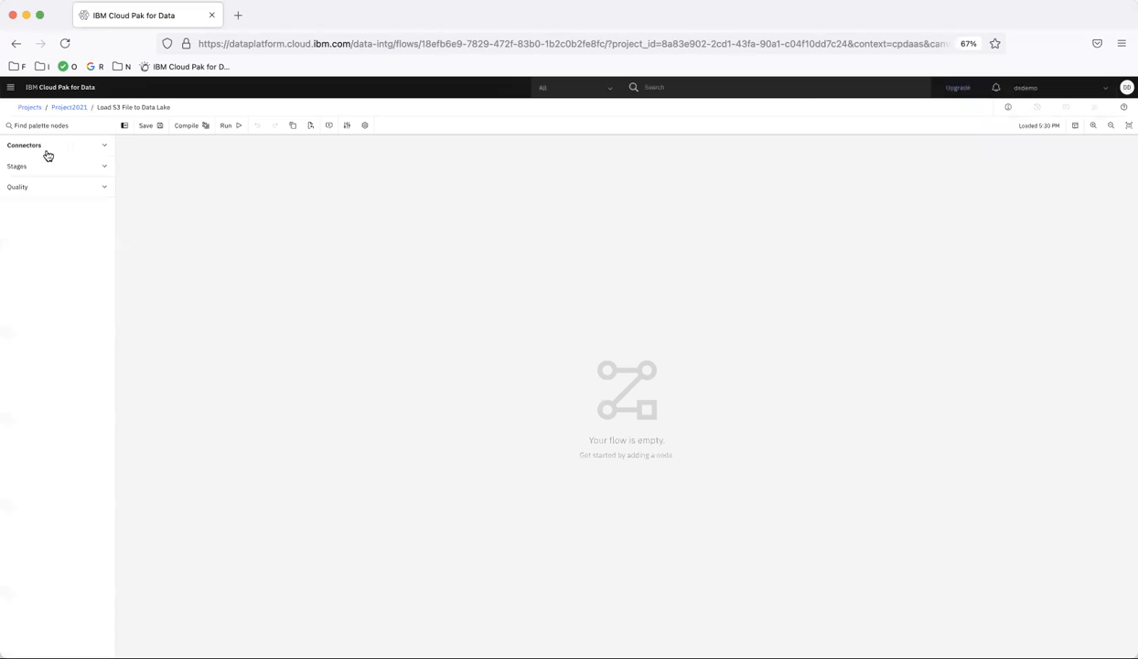
# Add the Sales5K_With_Columns.csv file from the ds-demo-s3 connection as a source node.
pyautogui.click(45, 152)
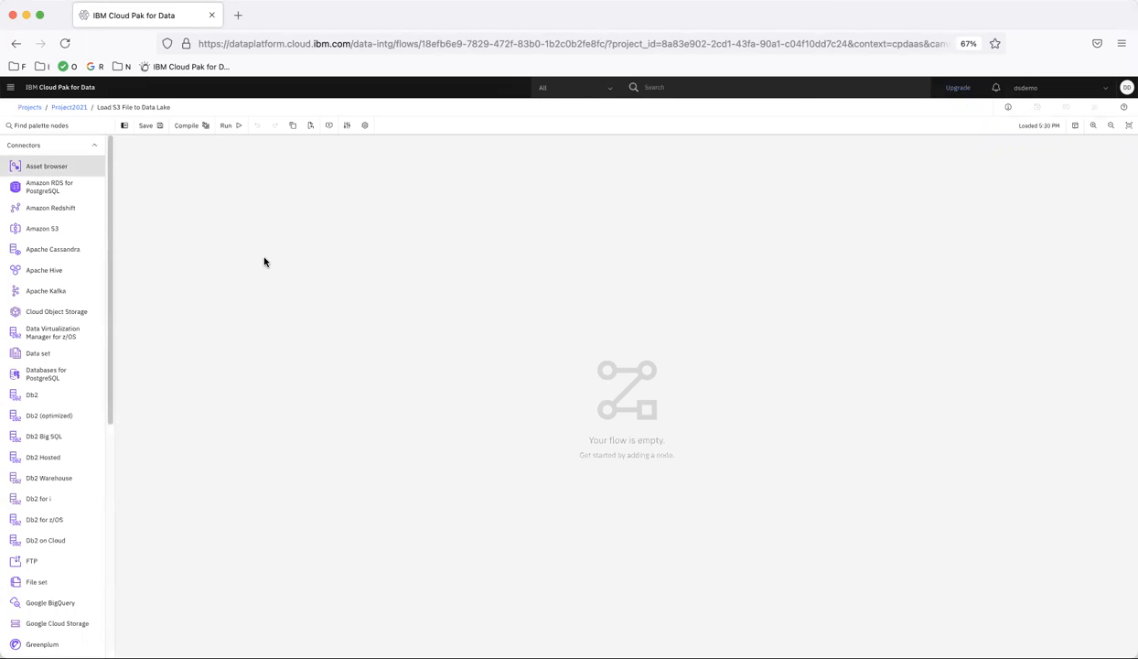
pyautogui.moveTo(46, 166); pyautogui.dragTo(265, 258)
pyautogui.click(73, 167)
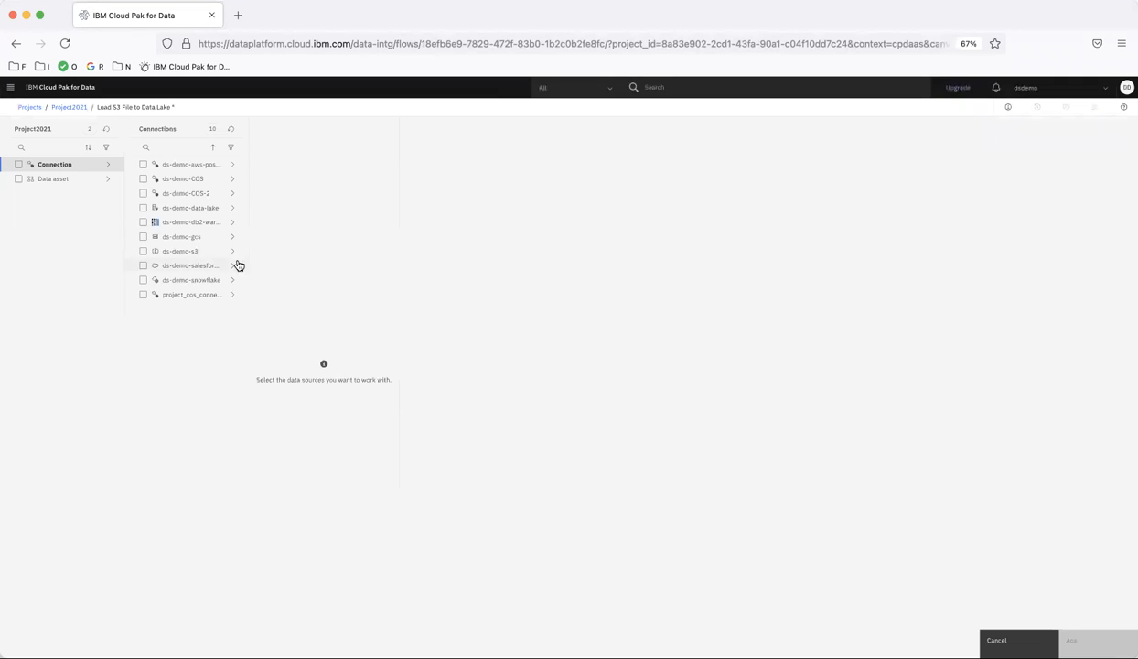
pyautogui.click(191, 254)
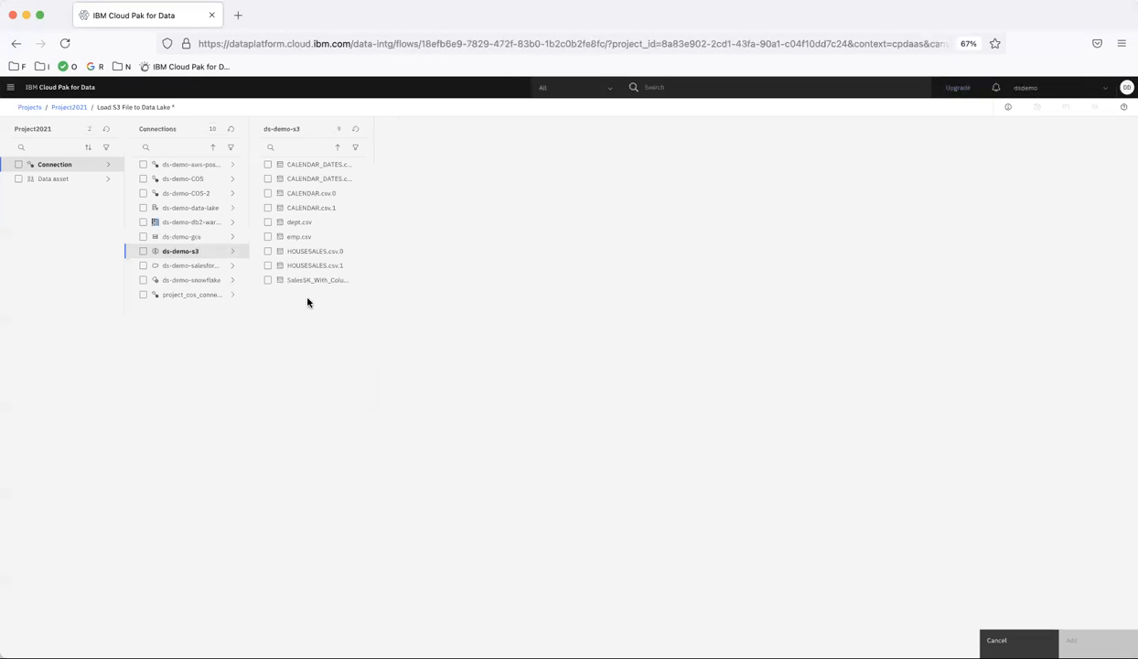
pyautogui.click(267, 280)
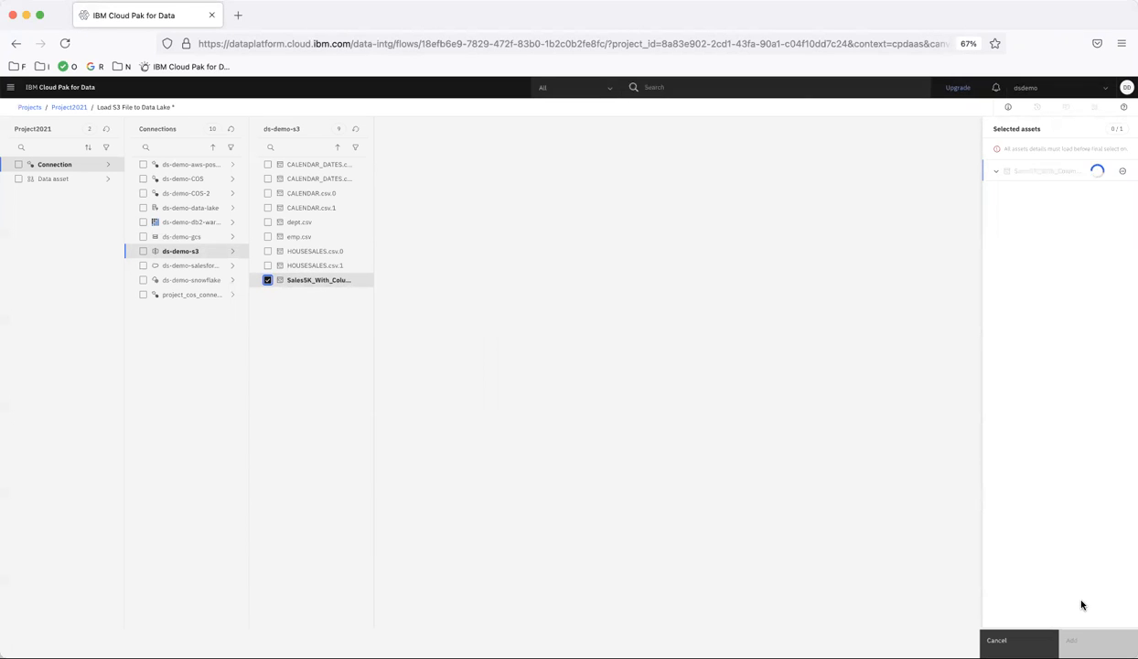
pyautogui.click(1084, 639)
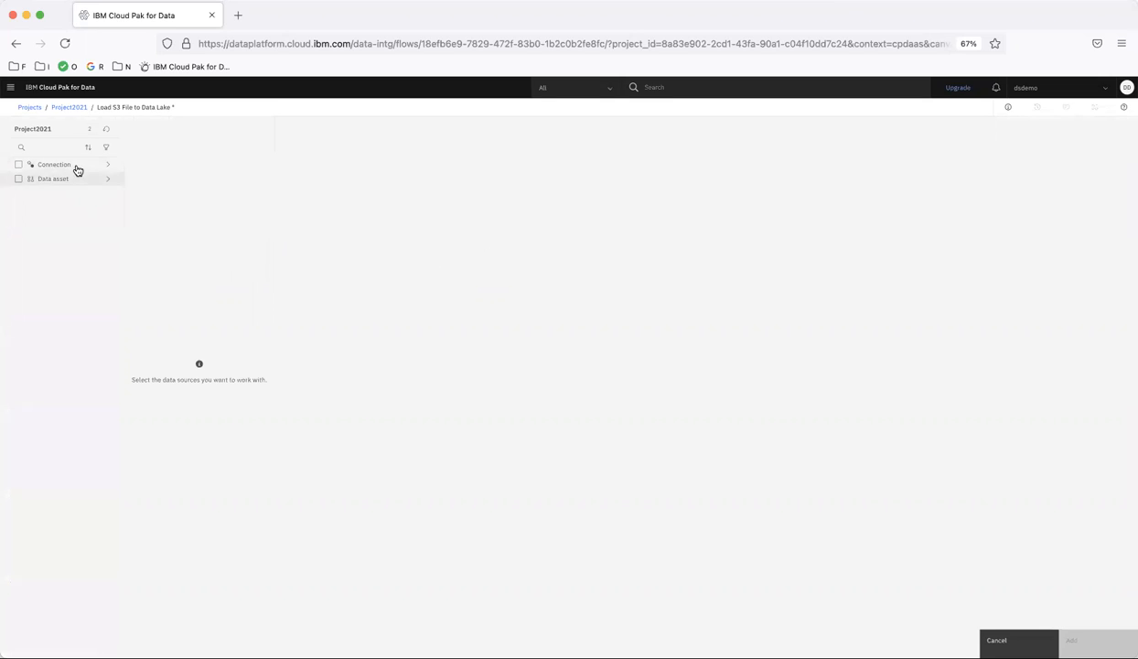
# Add the ds-demo-data-lake connection to the canvas as a second node.
pyautogui.click(75, 165)
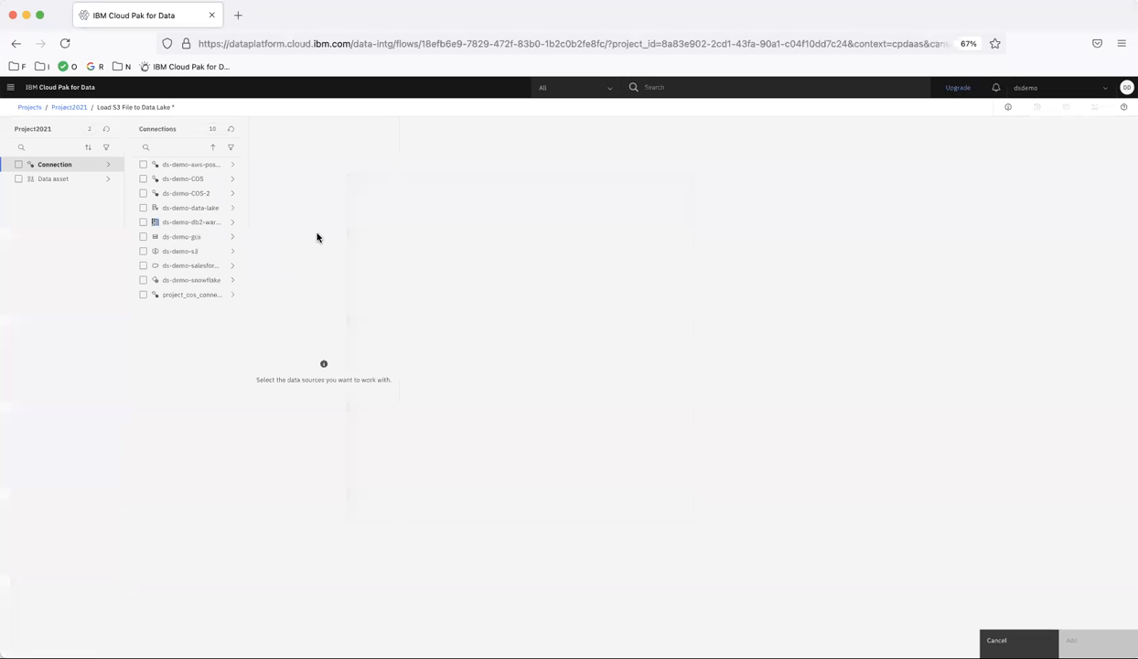
pyautogui.click(206, 209)
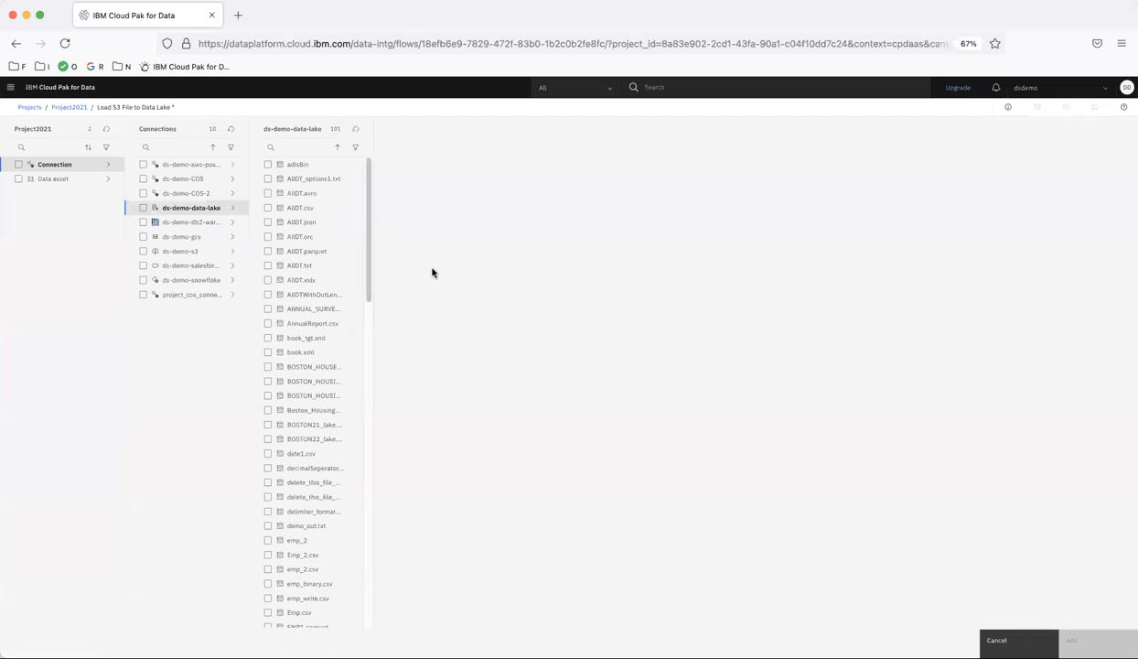
pyautogui.click(143, 208)
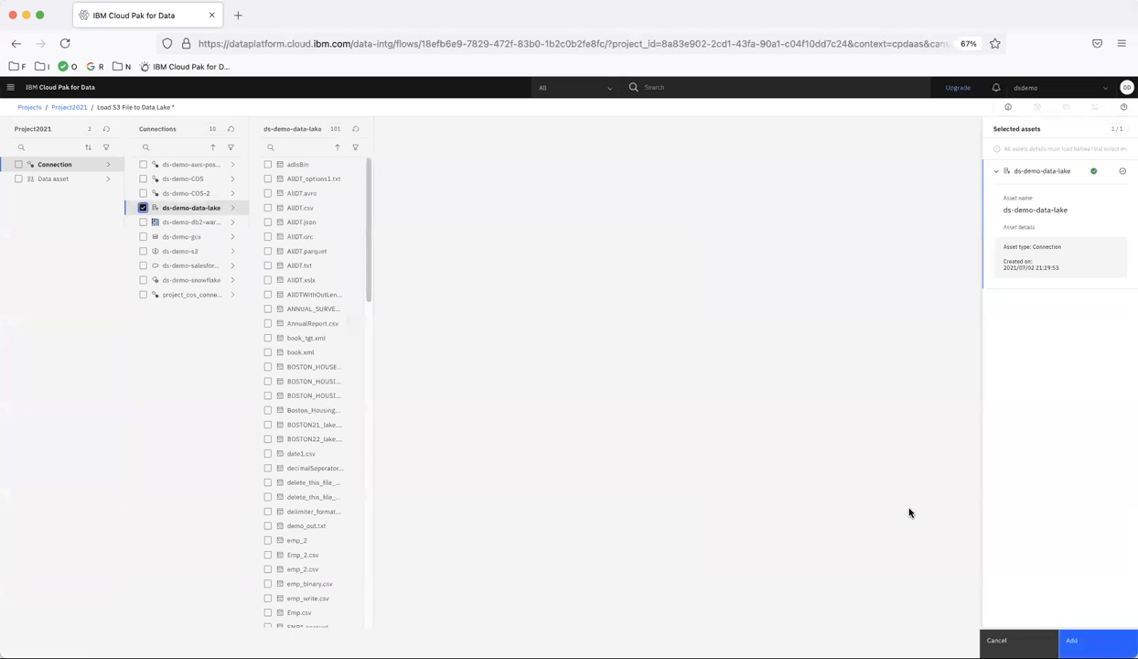
pyautogui.click(1071, 640)
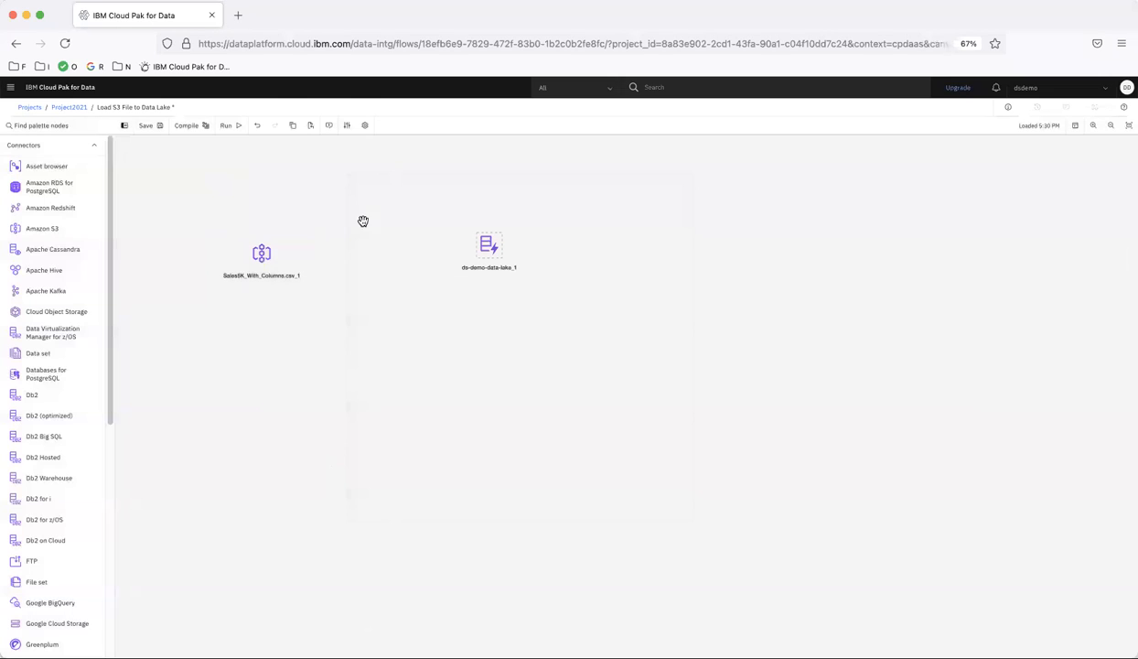
# Link the Sales5K node to ds-demo-data-lake_1 with Link_1.
pyautogui.moveTo(263, 256)
pyautogui.moveTo(278, 256); pyautogui.dragTo(492, 249)
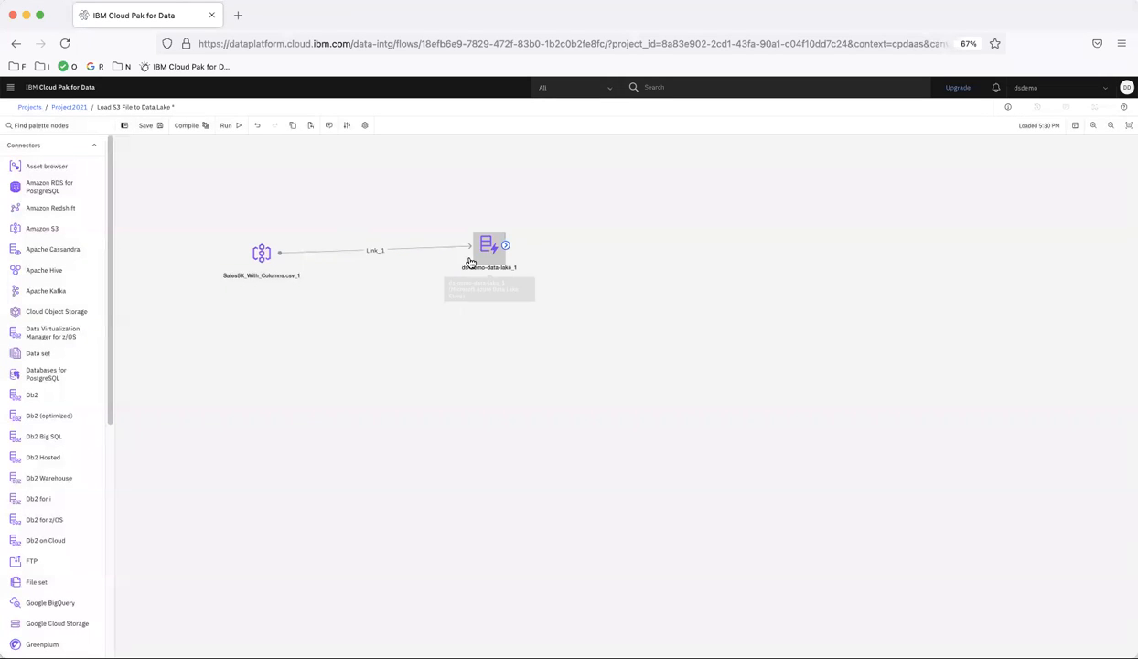
pyautogui.moveTo(261, 266); pyautogui.dragTo(258, 259)
# Preview the Sales5K S3 source data and save the node's settings.
pyautogui.doubleClick(260, 255)
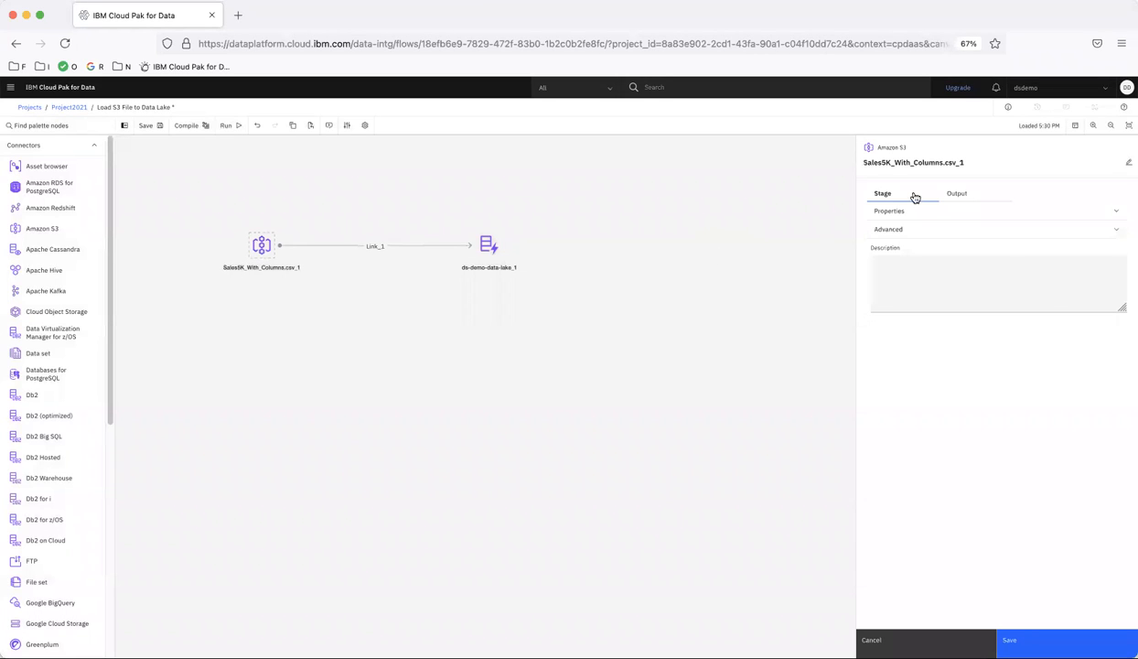
pyautogui.click(912, 212)
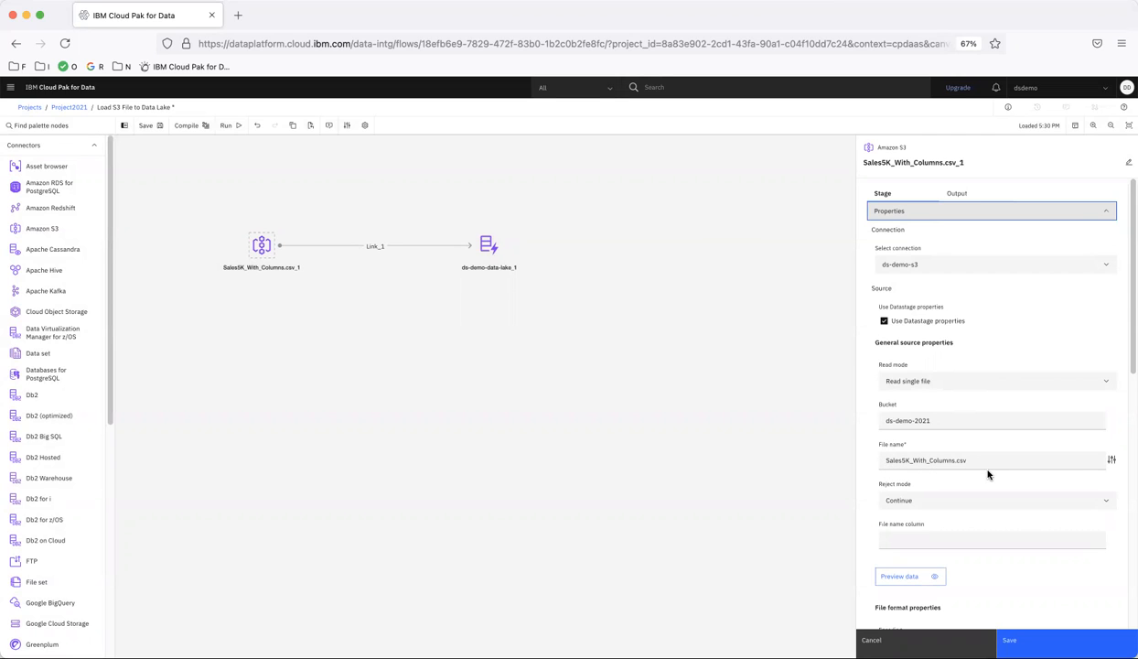
pyautogui.scroll(-5, 988, 474)
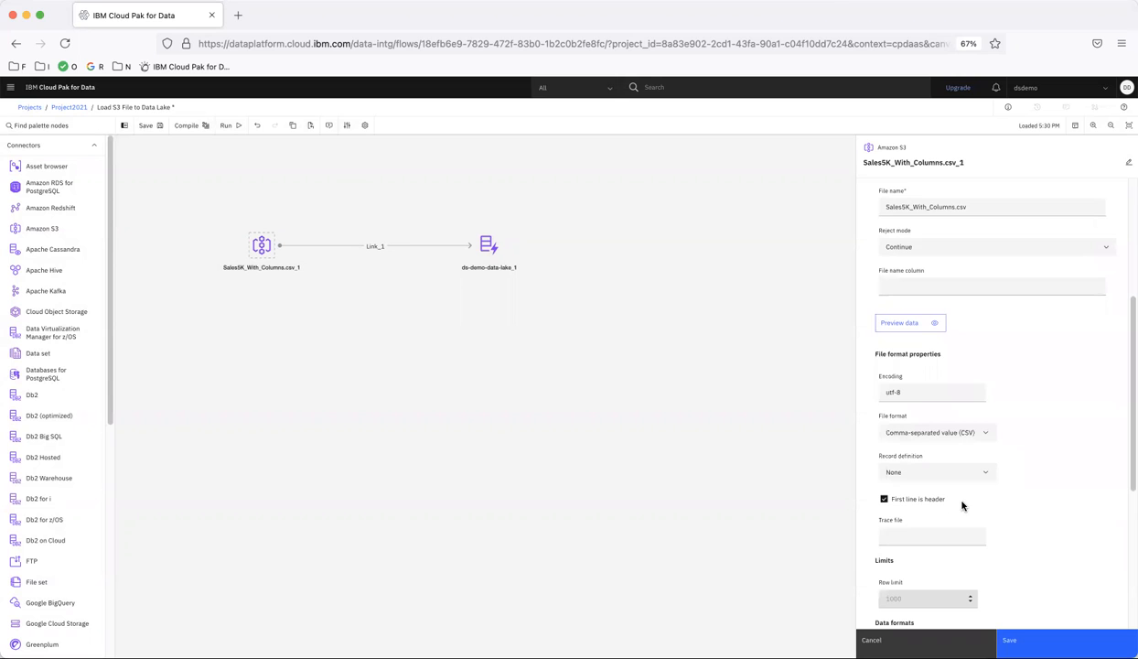
pyautogui.click(910, 323)
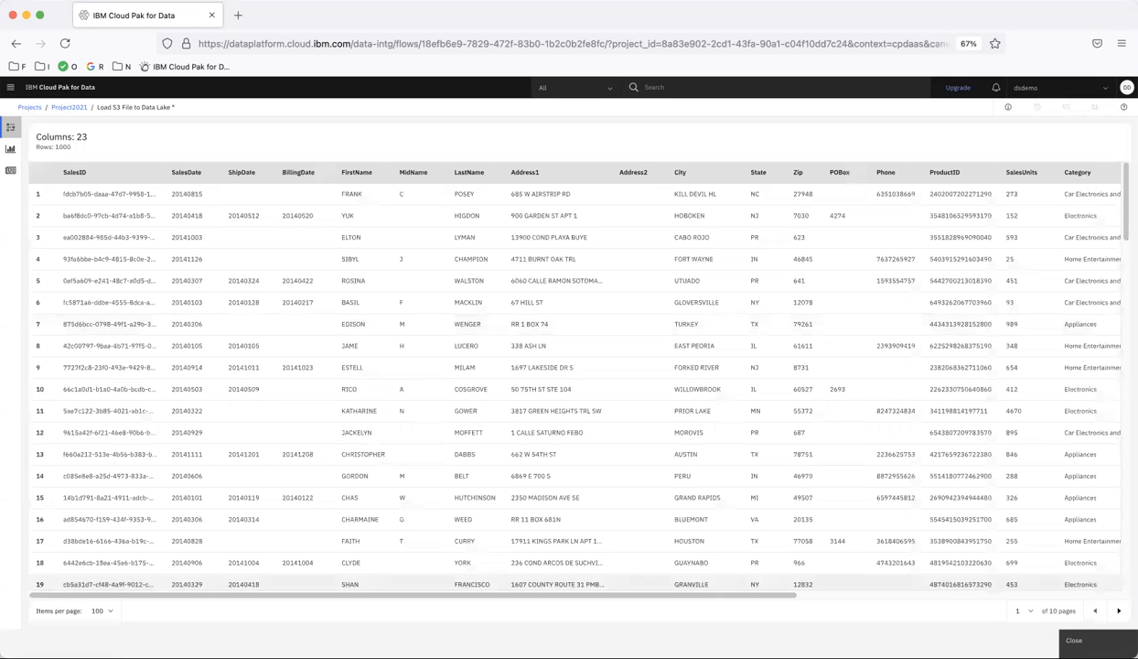
pyautogui.click(1073, 639)
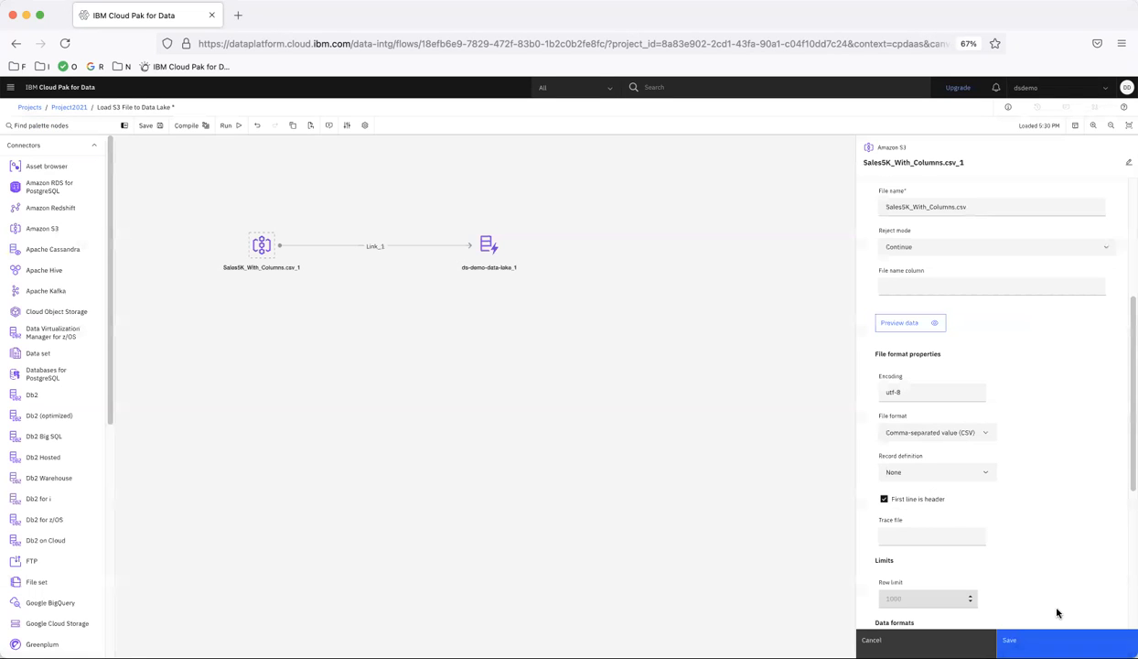
pyautogui.click(1052, 638)
# Set the data-lake target file name to Sales5K.csv, review its input columns, and save.
pyautogui.doubleClick(493, 255)
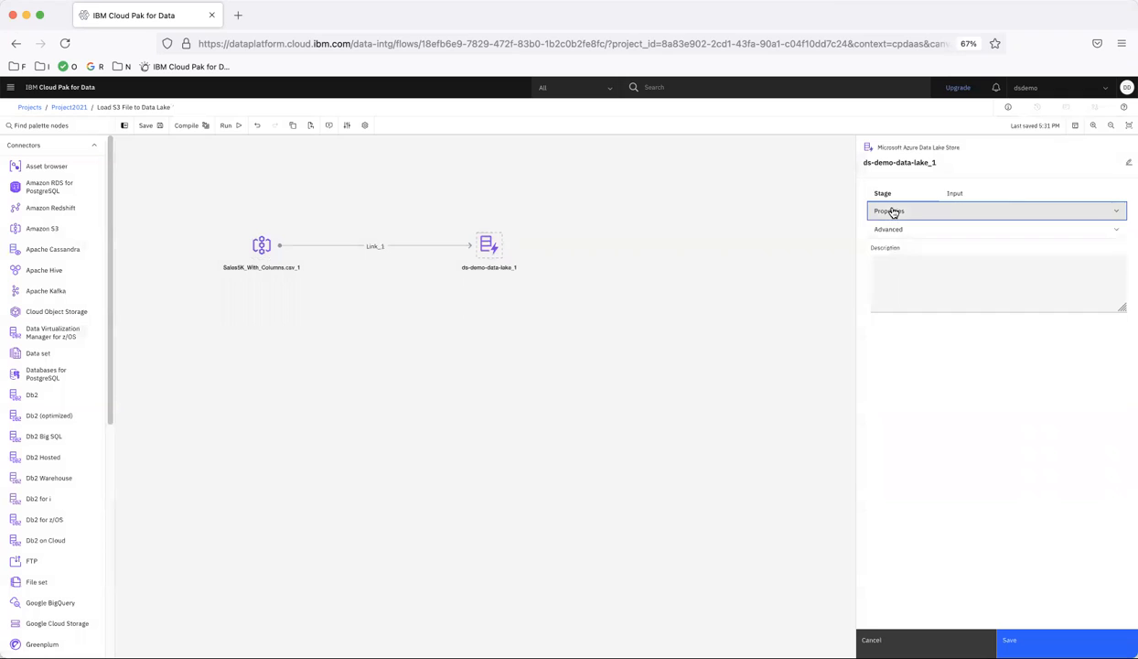
pyautogui.click(889, 212)
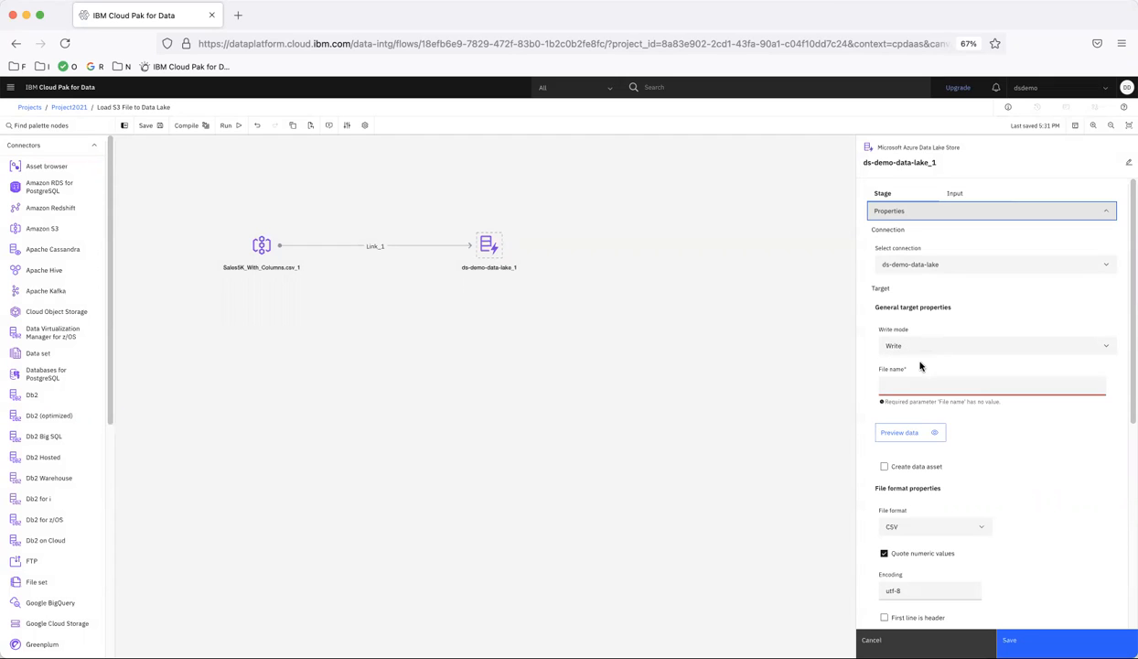
pyautogui.click(891, 386)
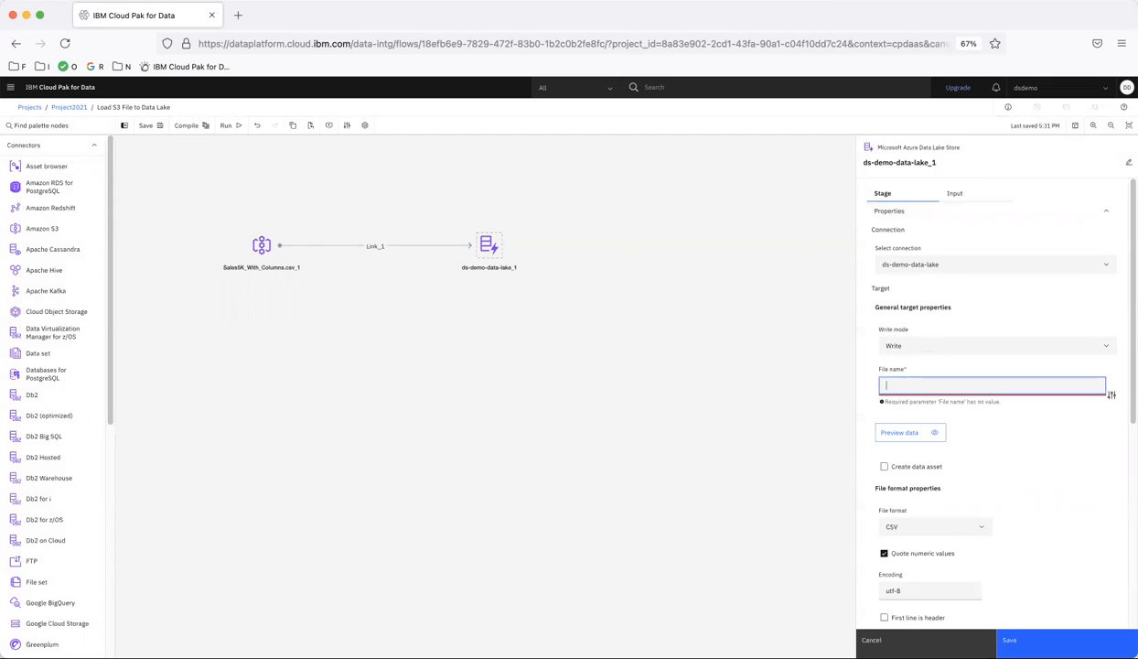
pyautogui.write('Sales5K.xsv')
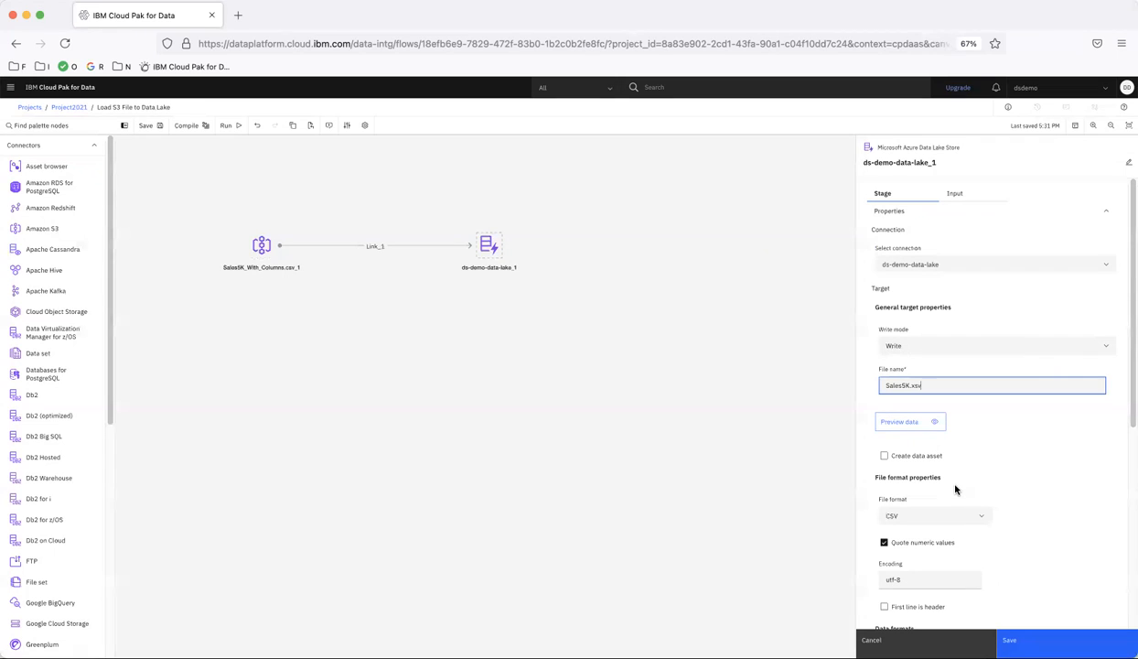
pyautogui.scroll(-3, 980, 552)
pyautogui.scroll(-6, 981, 554)
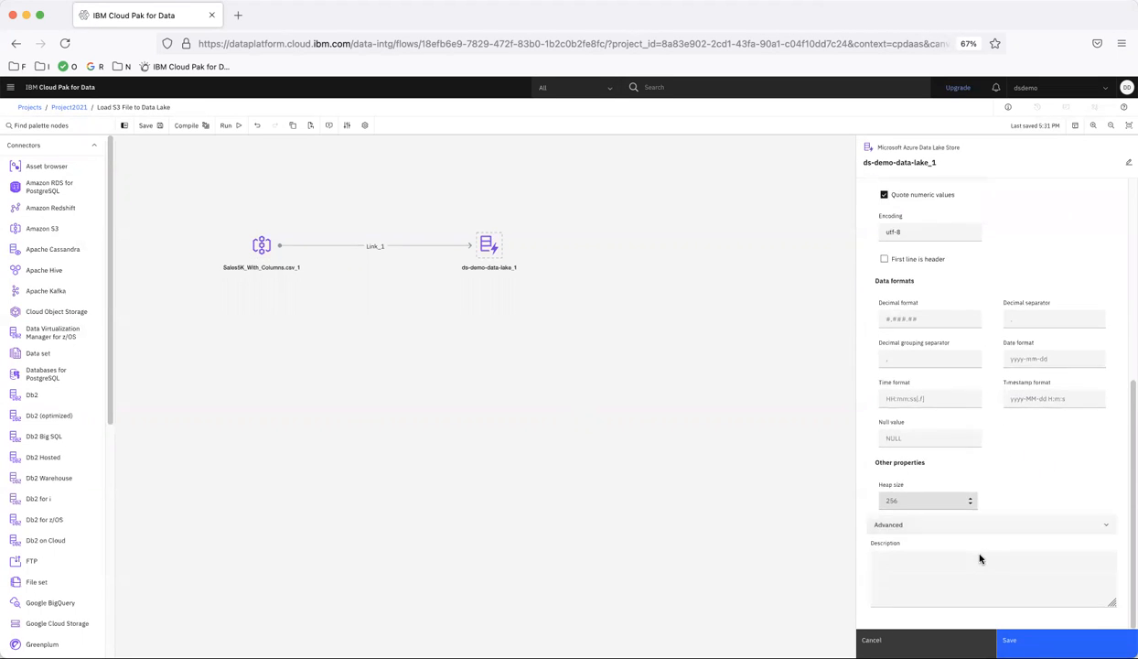
pyautogui.scroll(10, 981, 556)
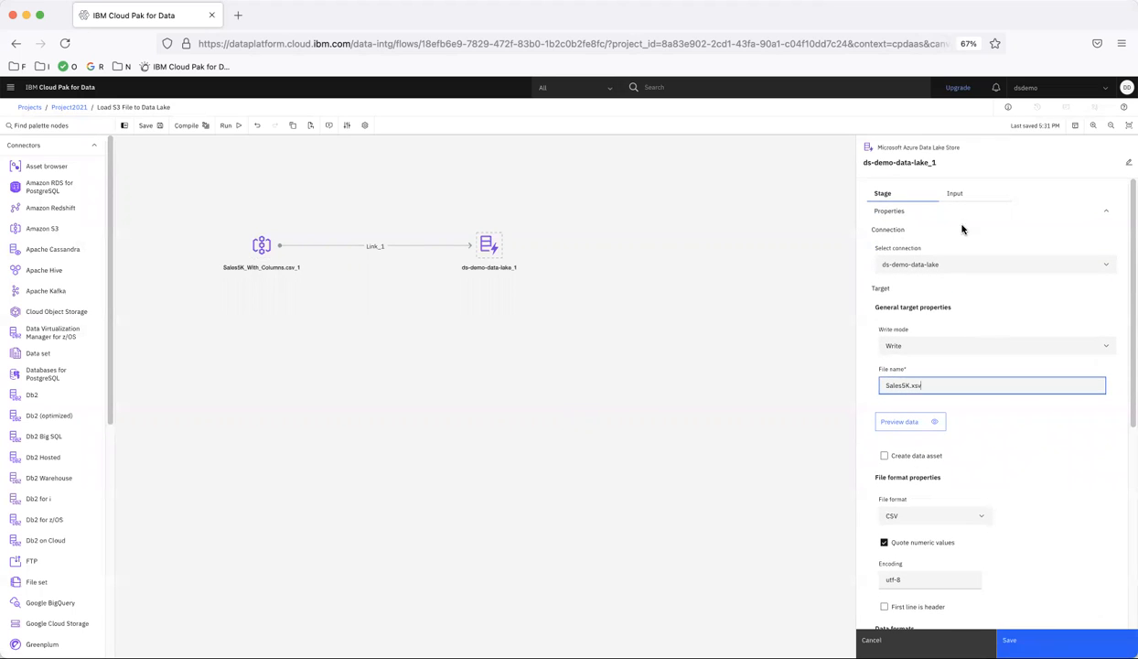
pyautogui.click(954, 193)
pyautogui.click(899, 253)
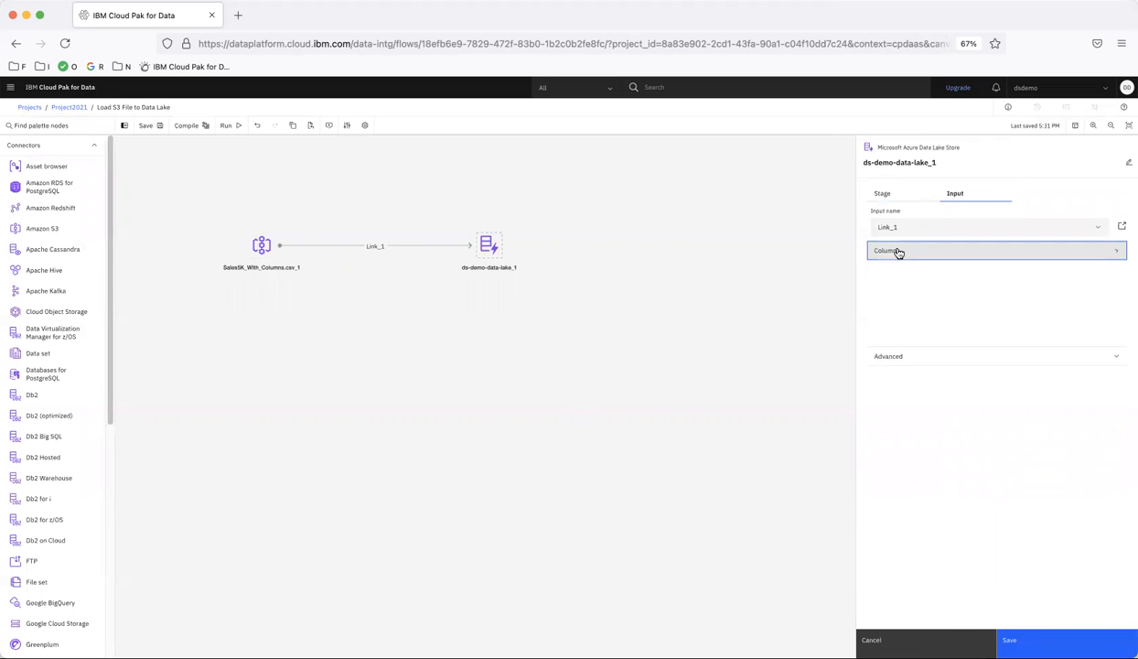
pyautogui.scroll(-3, 951, 306)
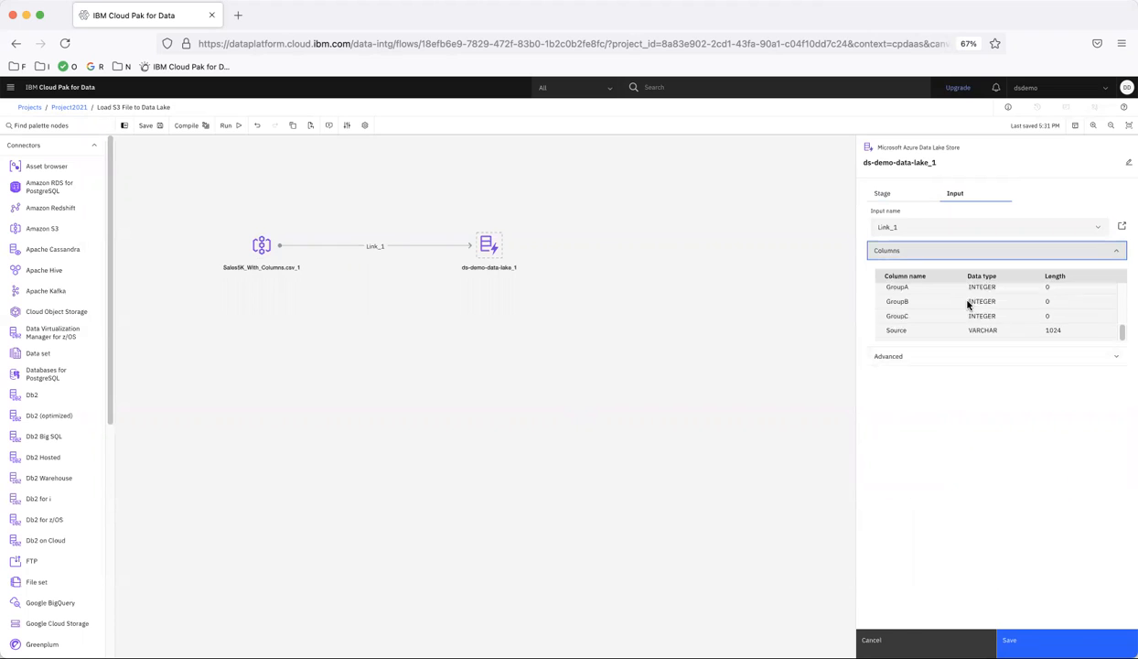
pyautogui.click(1024, 638)
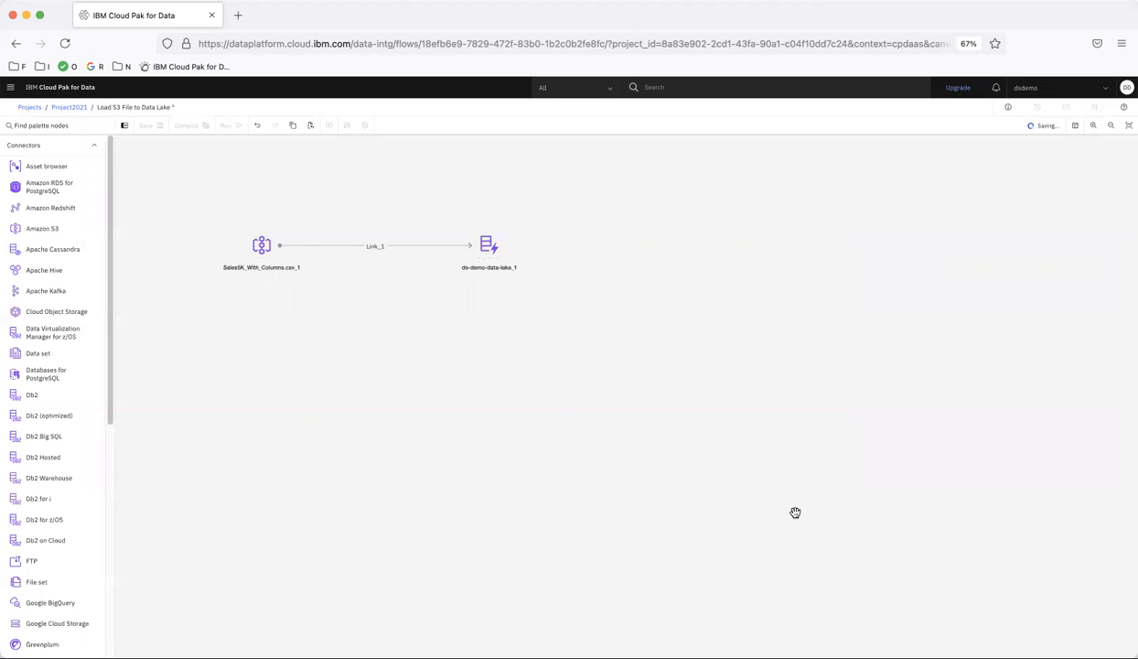
# Preview GermanCreditRisk-Output.csv in ds-demo-data-lake, then add it to the flow as a node.
pyautogui.moveTo(37, 165); pyautogui.dragTo(258, 337)
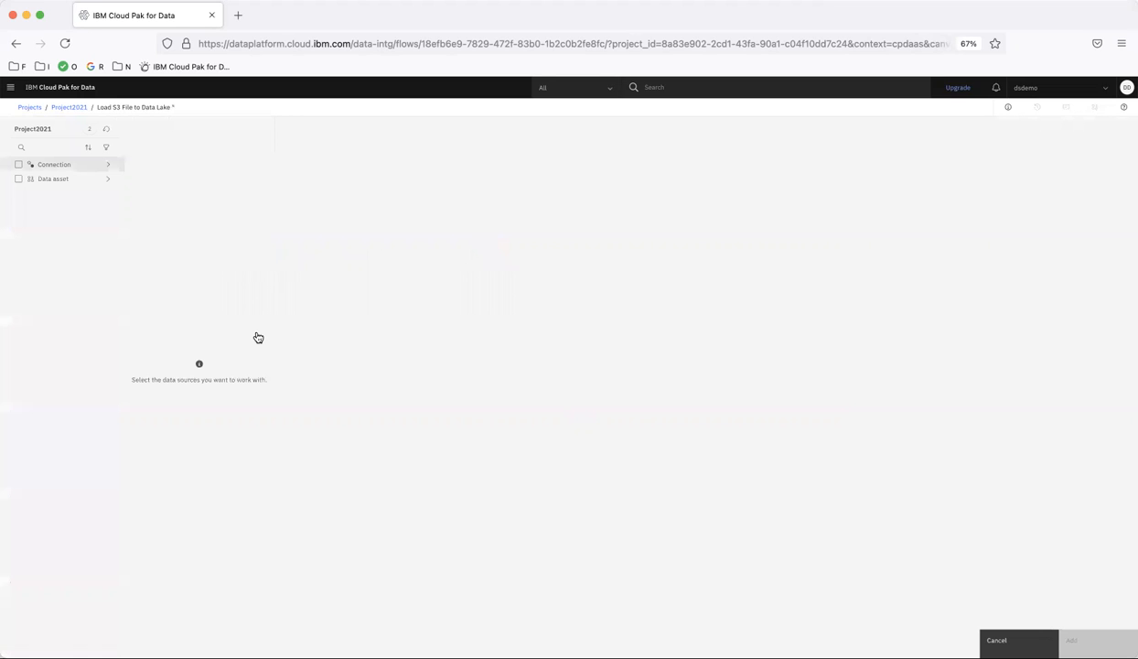
pyautogui.click(68, 166)
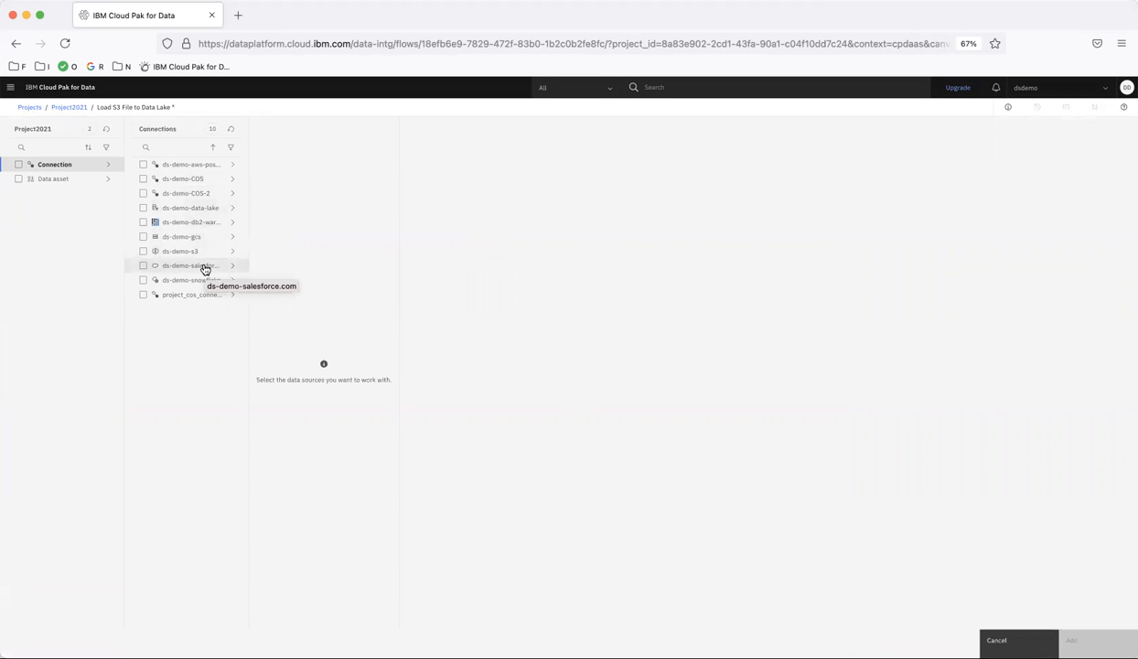
pyautogui.click(208, 209)
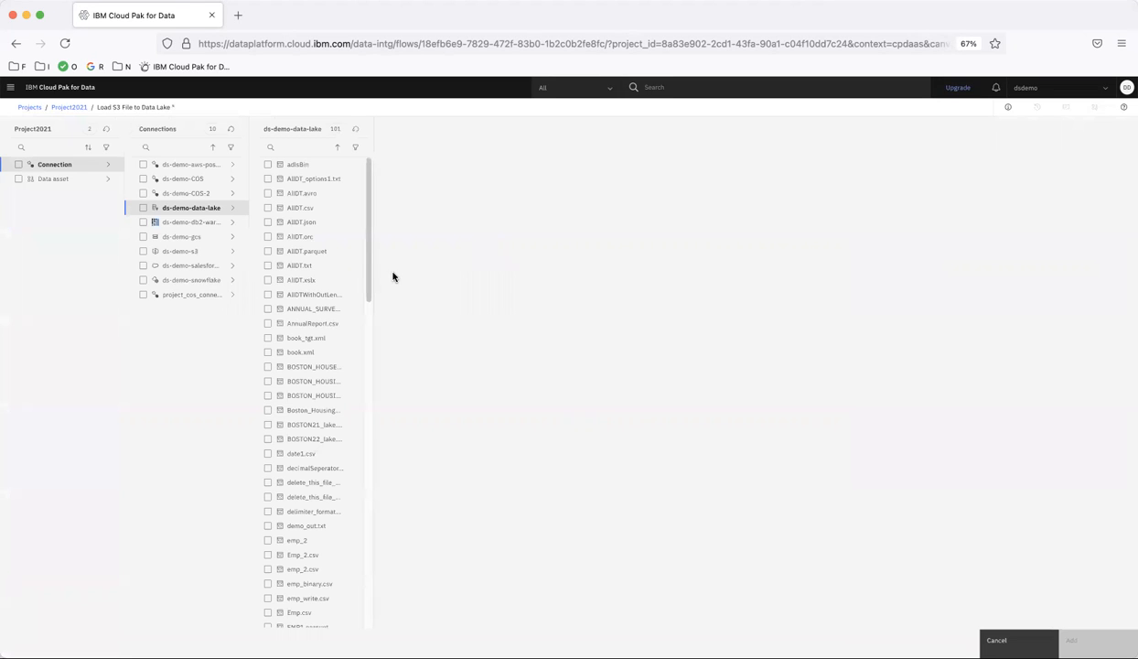
pyautogui.scroll(-5, 301, 424)
pyautogui.scroll(-3, 301, 426)
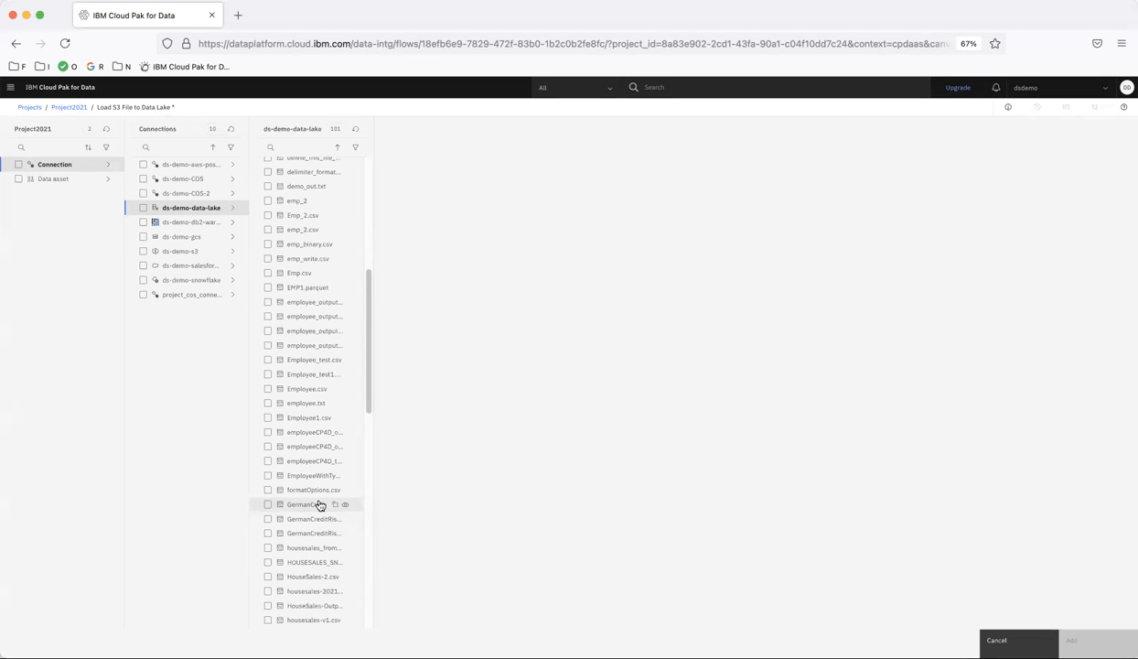
pyautogui.click(345, 505)
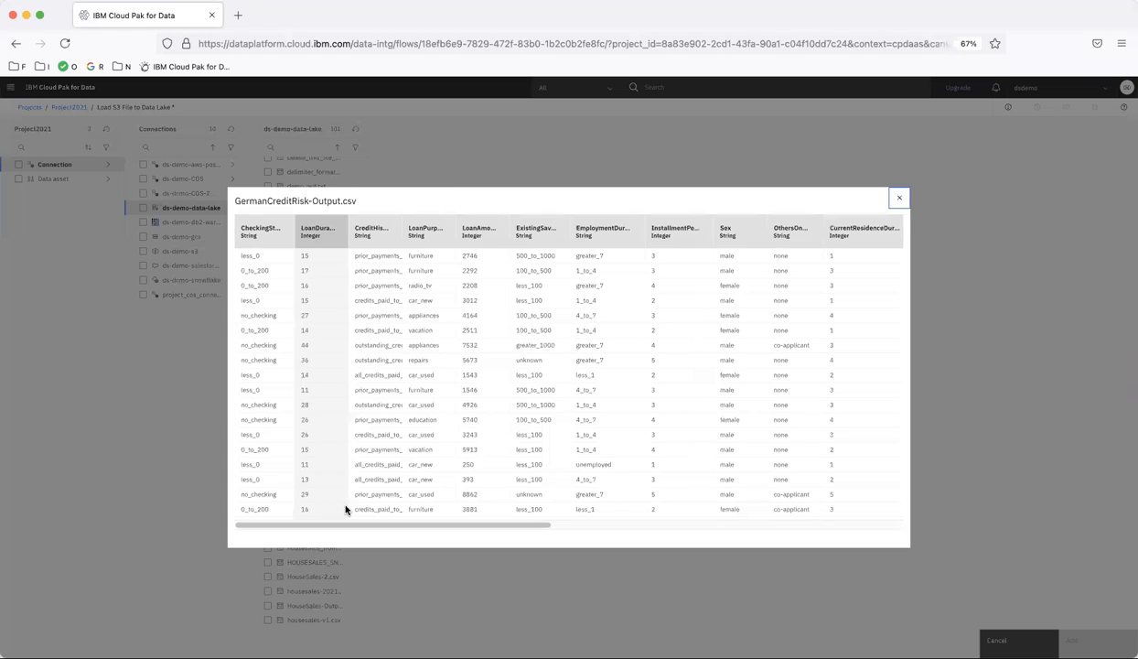
pyautogui.click(900, 200)
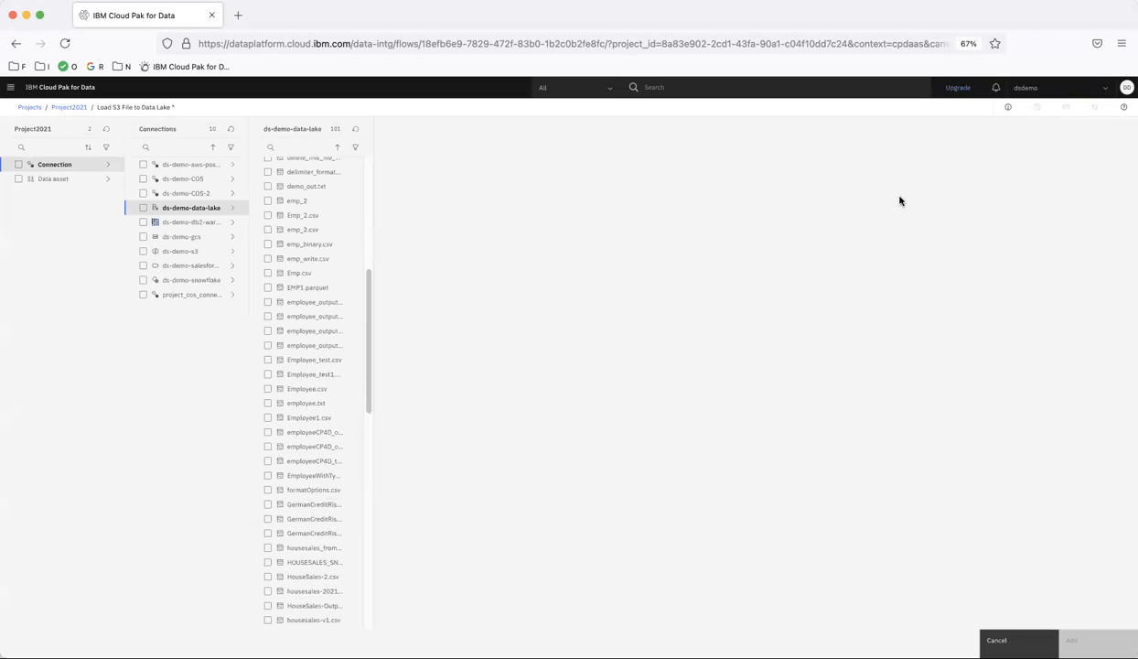
pyautogui.click(267, 505)
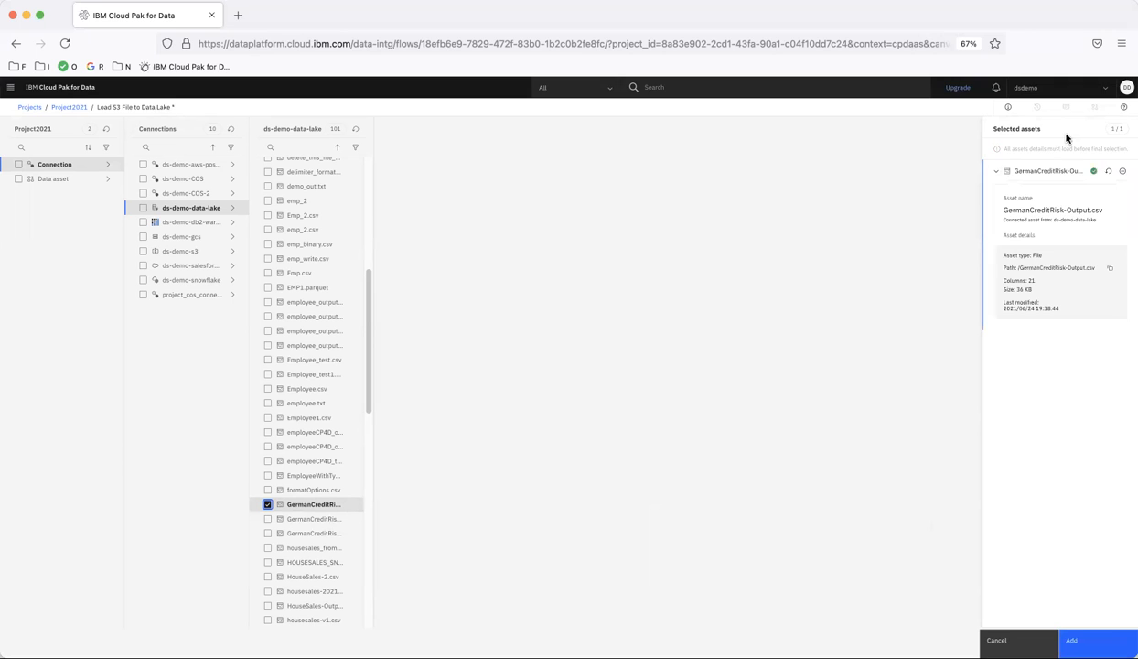
pyautogui.click(1084, 640)
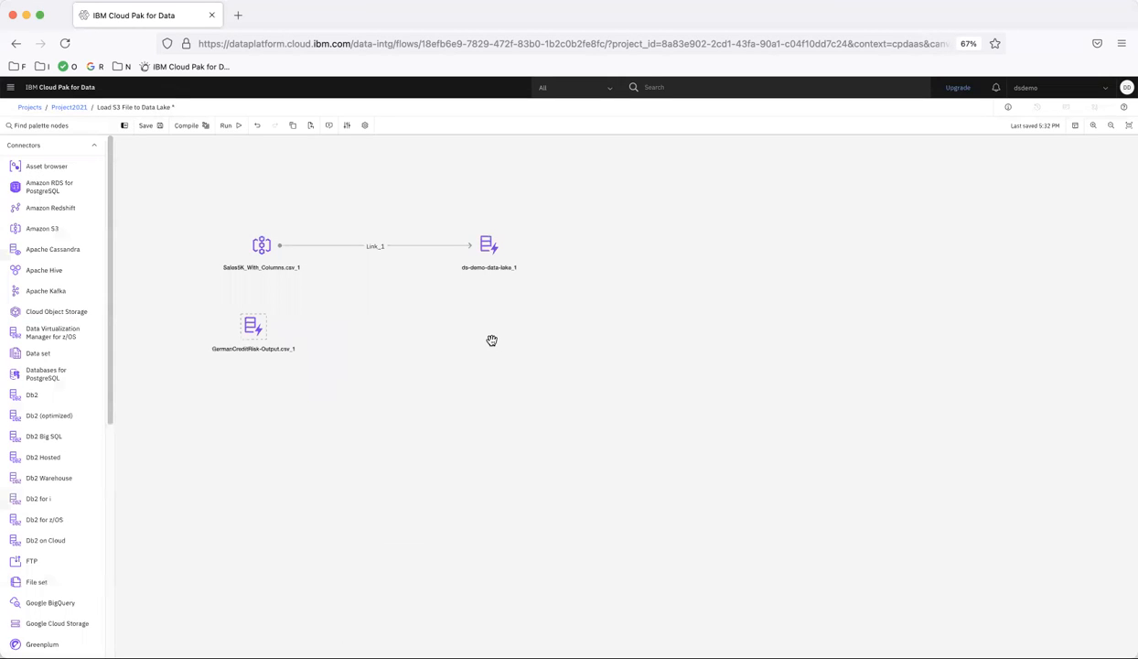
# Add the DB2INST1 schema from ds-demo-db2-warehouse and link GermanCreditRisk-Output.csv_1 into it.
pyautogui.moveTo(47, 167); pyautogui.dragTo(487, 322)
pyautogui.click(51, 165)
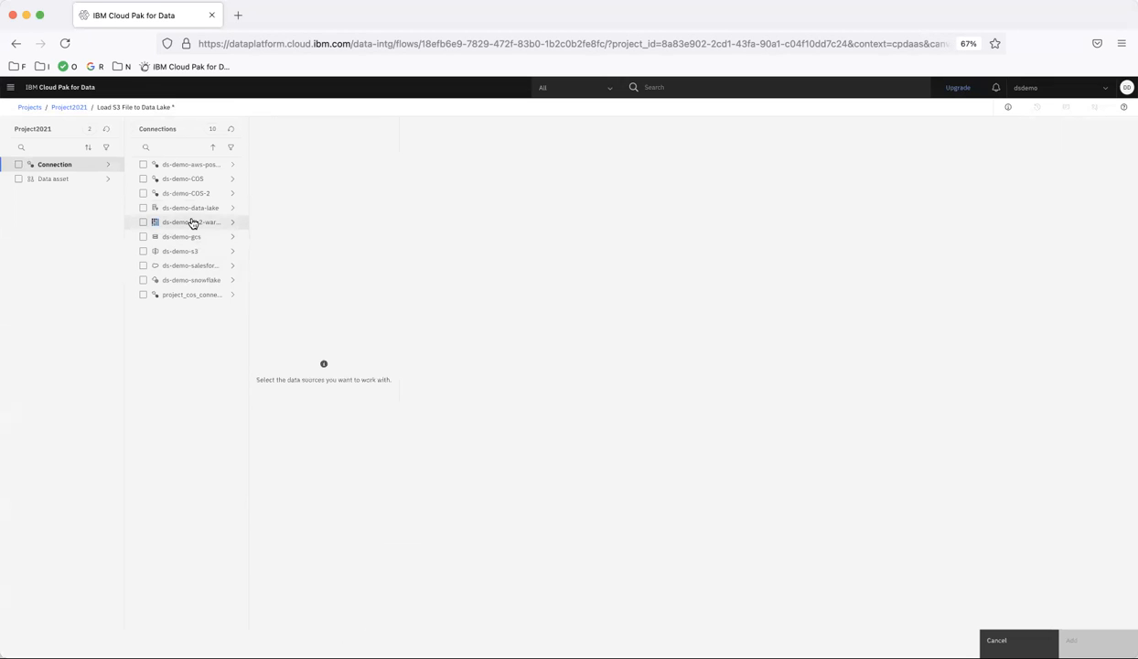
pyautogui.click(192, 222)
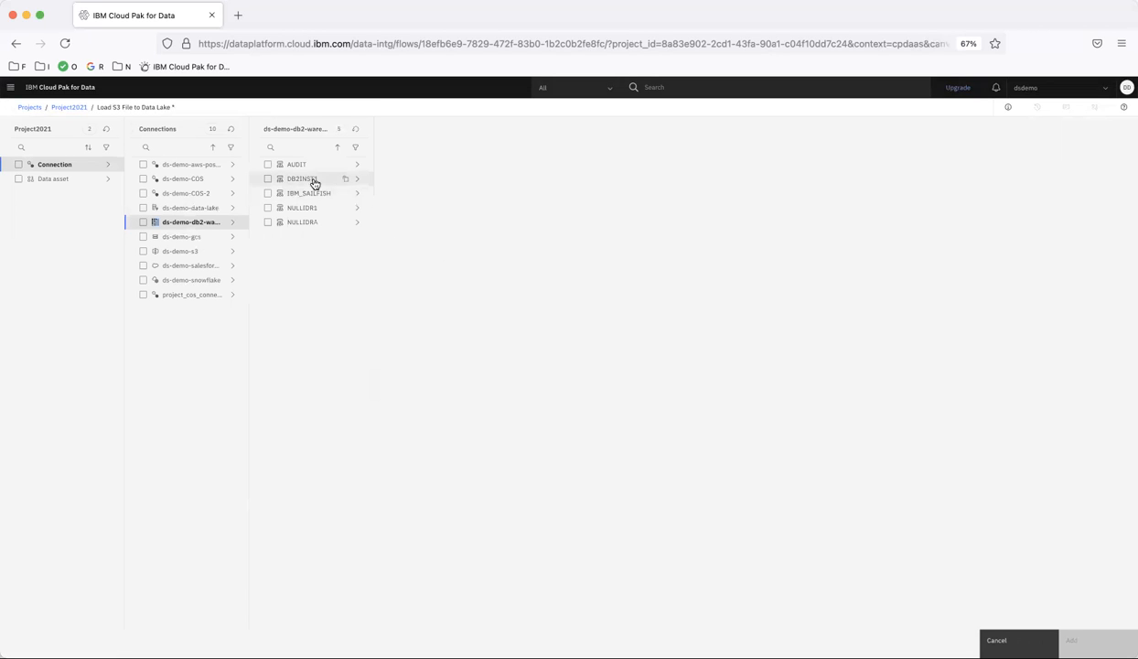
pyautogui.click(267, 179)
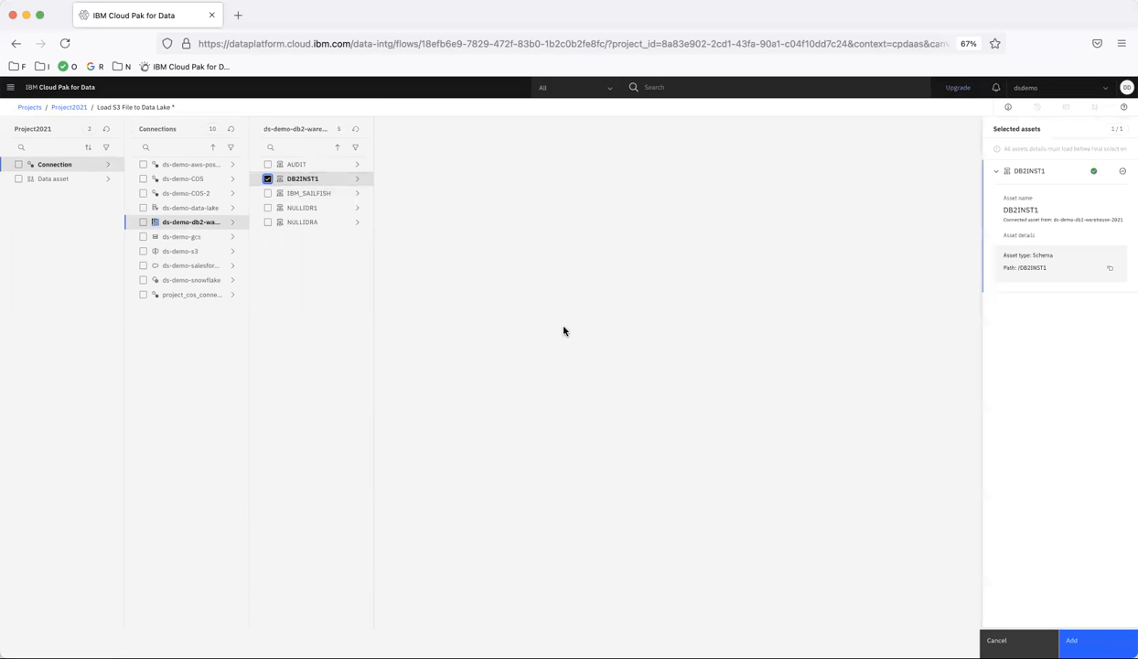
pyautogui.click(1070, 638)
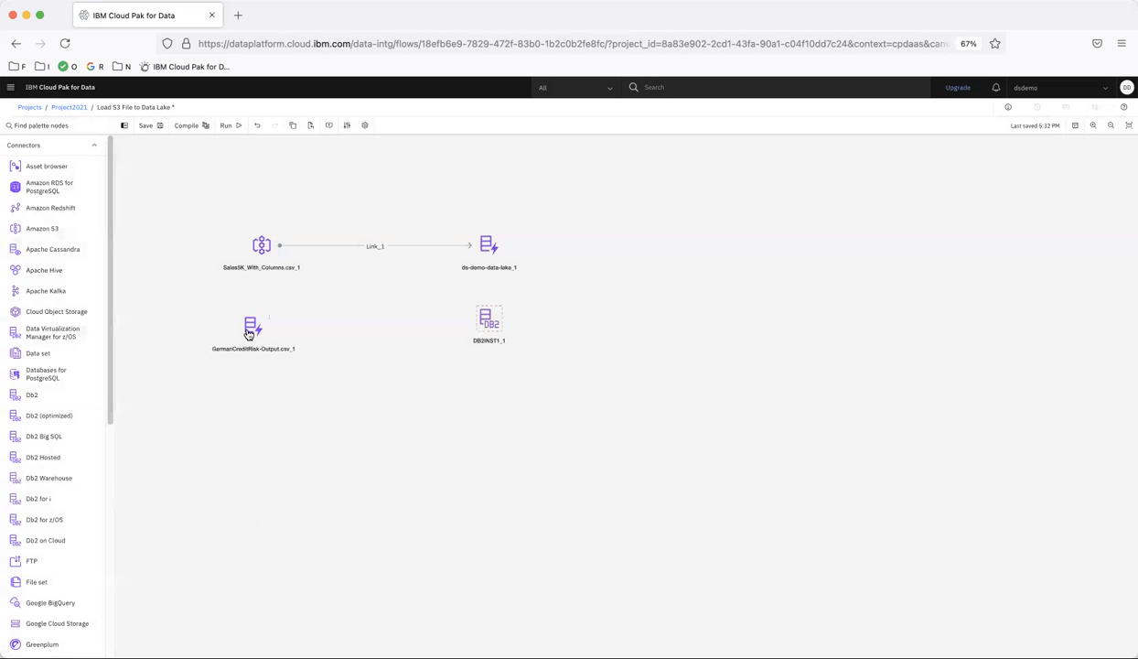
pyautogui.moveTo(268, 325); pyautogui.dragTo(492, 322)
# Preview the GermanCreditRisk source's 21 columns and 200 rows, check its output columns, and save.
pyautogui.doubleClick(252, 331)
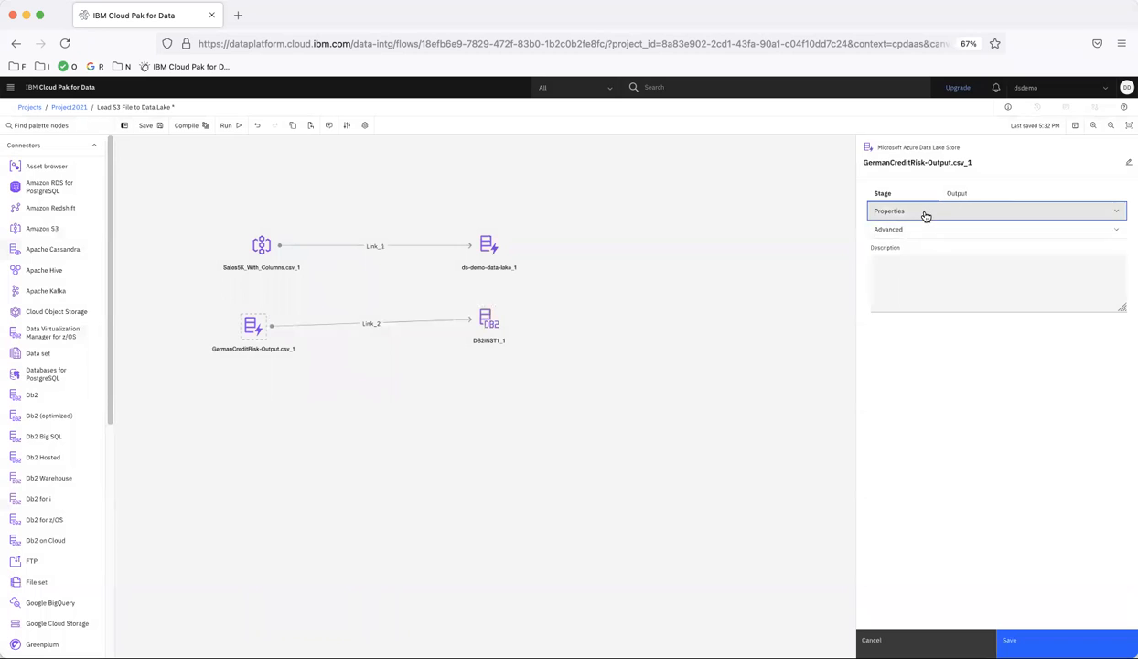
pyautogui.click(924, 212)
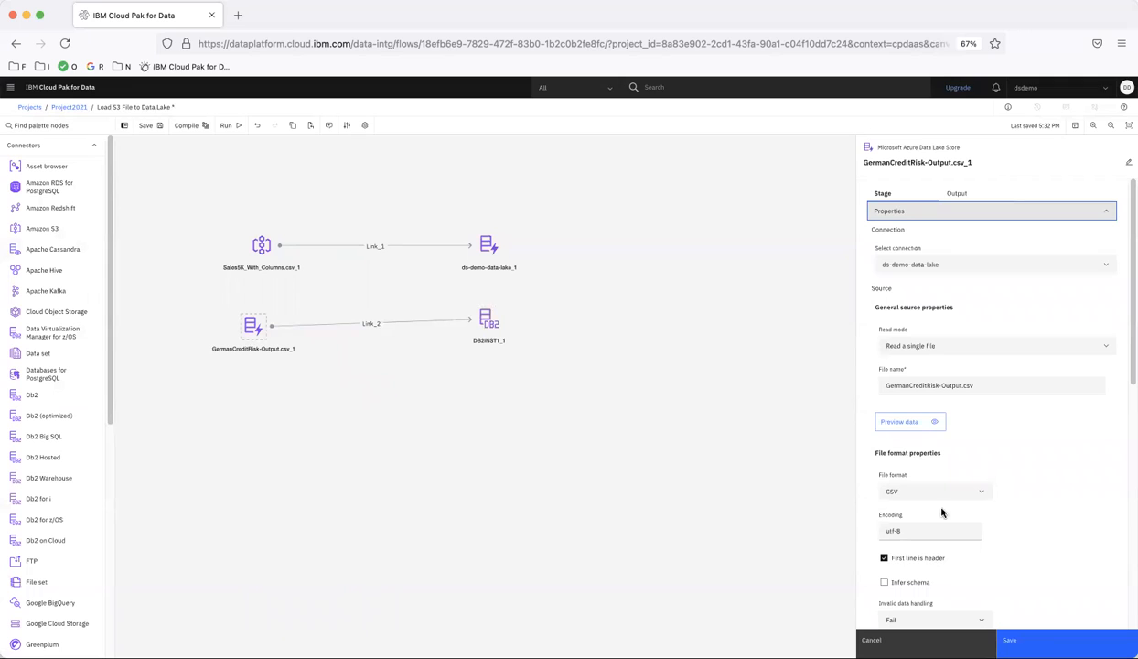
pyautogui.click(900, 420)
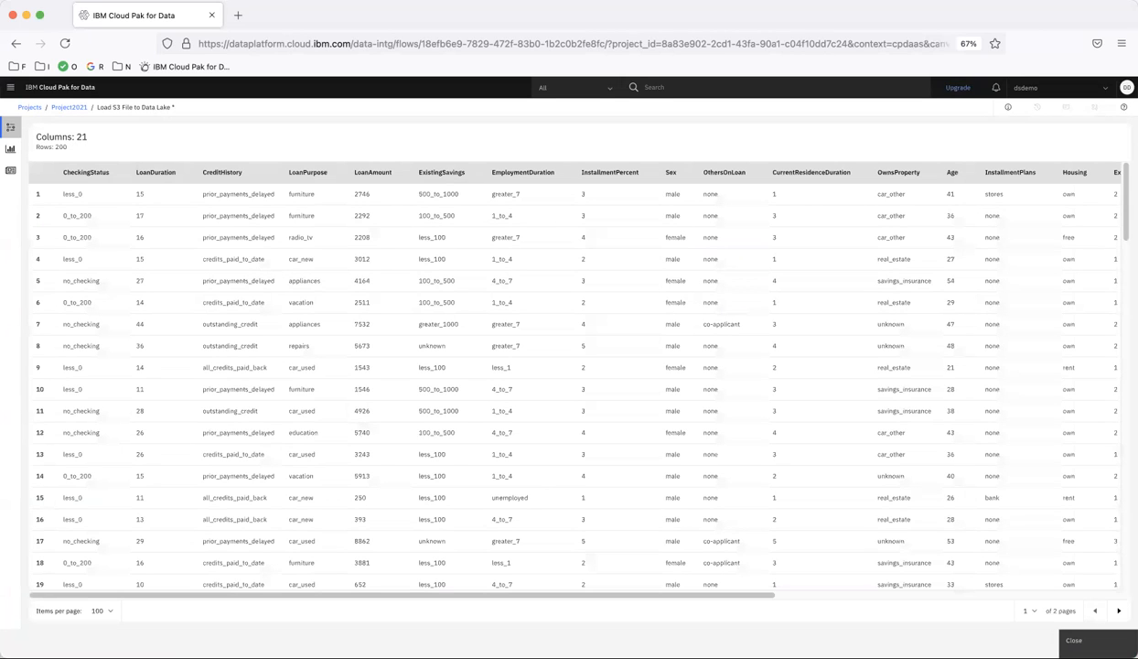
pyautogui.click(1074, 640)
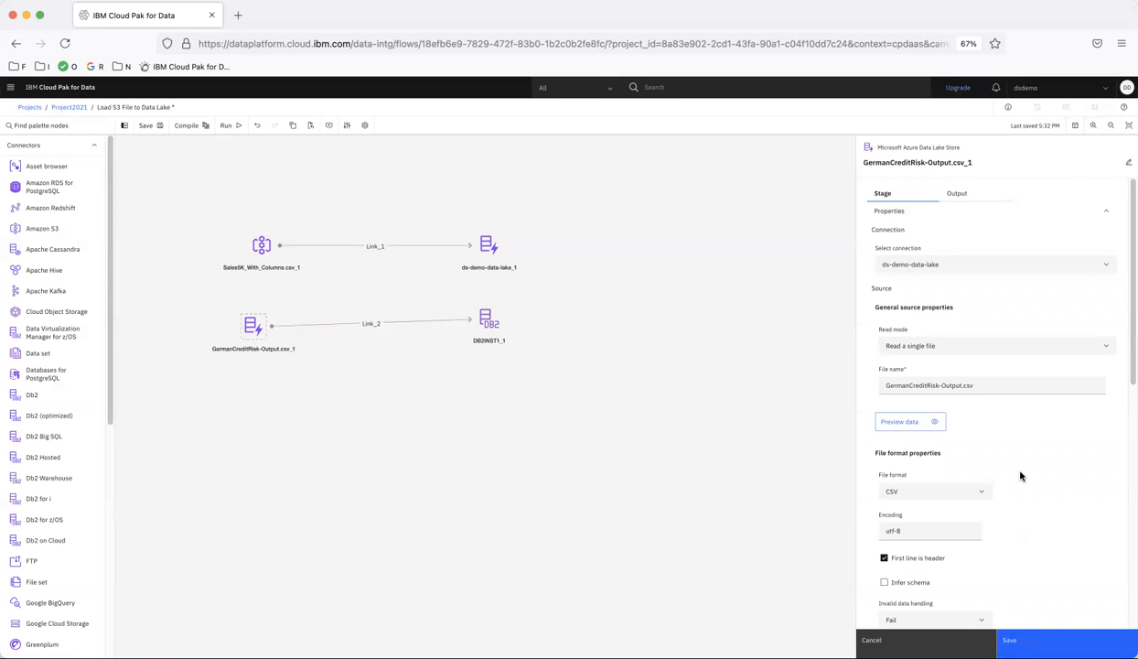
pyautogui.click(956, 195)
pyautogui.click(906, 256)
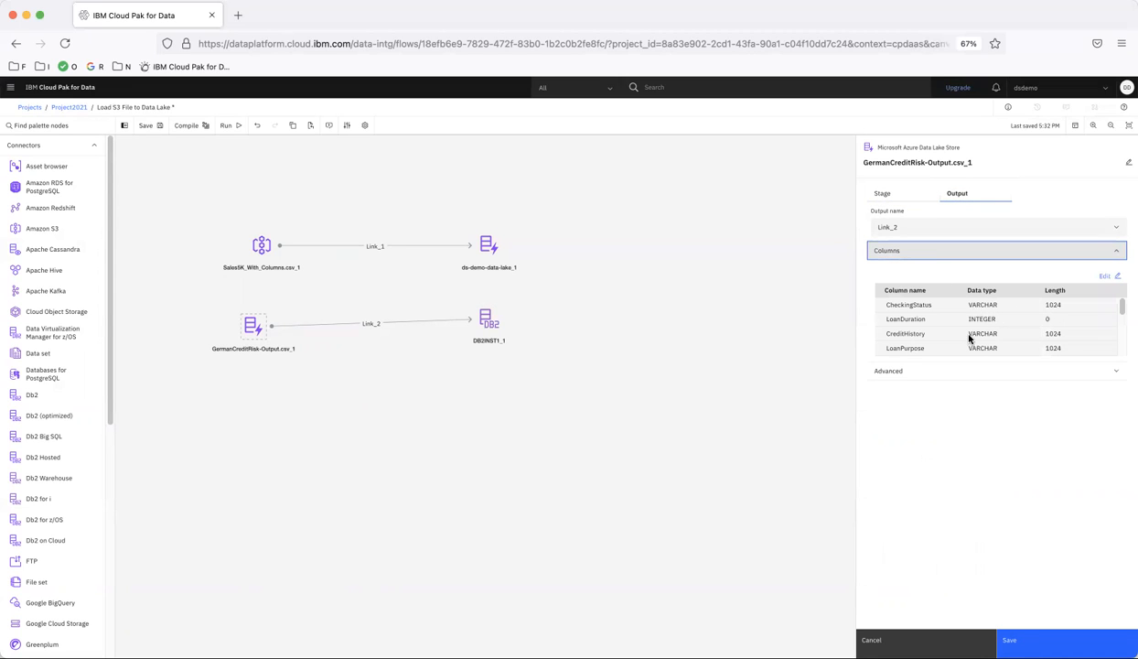
pyautogui.scroll(-10, 985, 336)
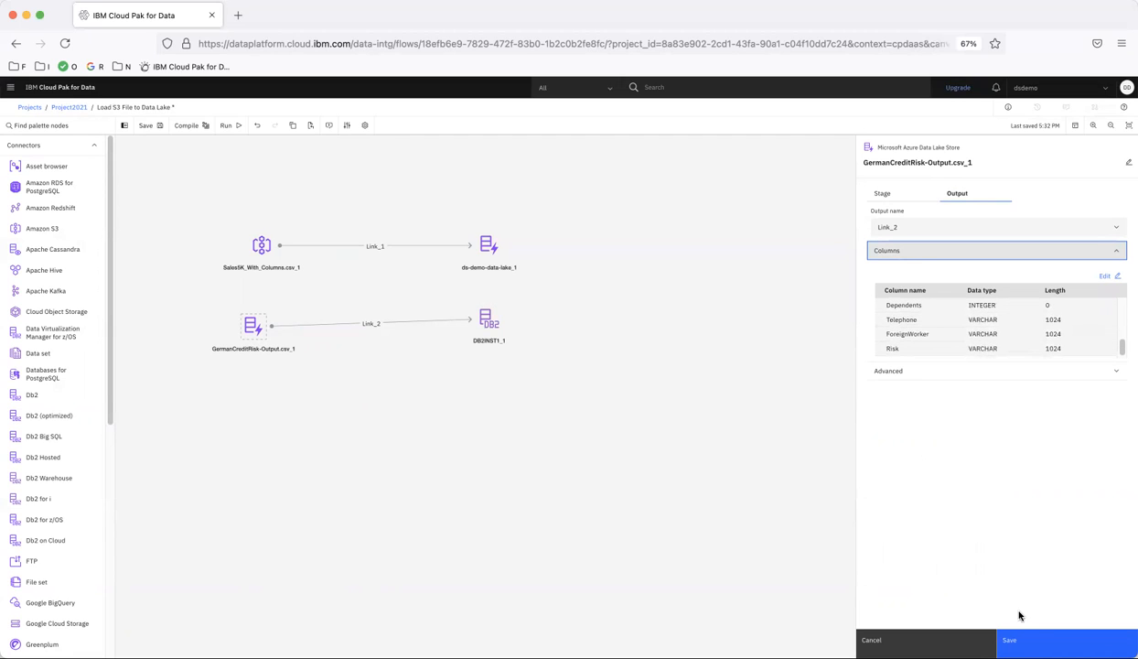
pyautogui.click(1006, 639)
pyautogui.moveTo(489, 326); pyautogui.dragTo(488, 335)
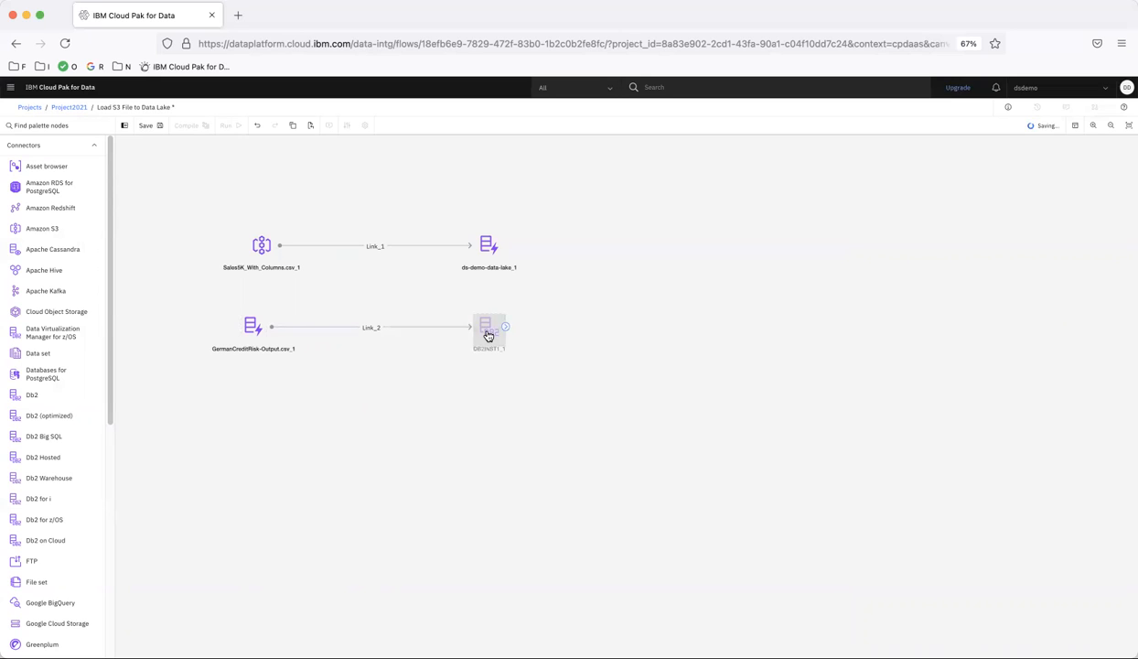
# Set the DB2INST1_1 target's table name to GERMAN_CREDIT_RISK.
pyautogui.doubleClick(489, 335)
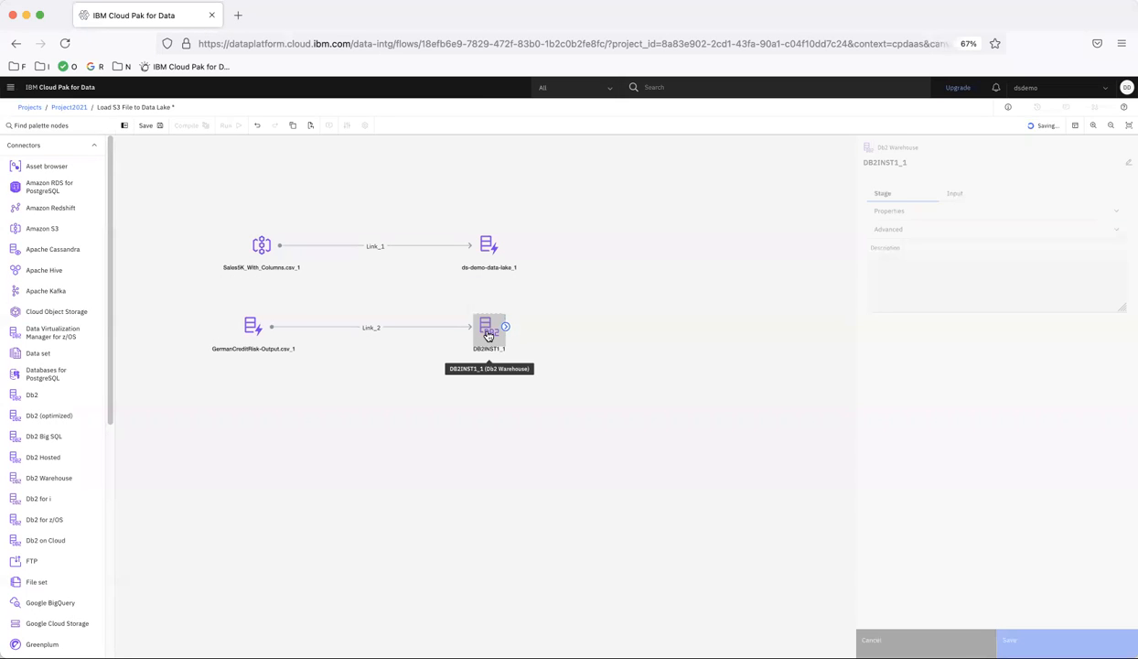
pyautogui.click(895, 214)
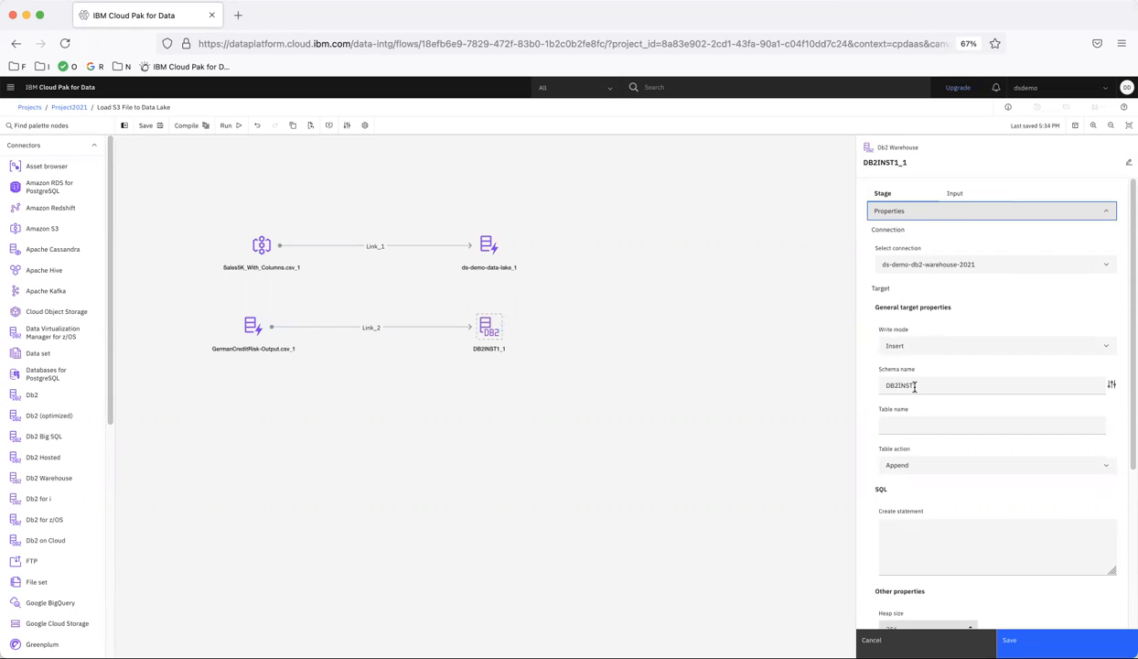
pyautogui.click(898, 424)
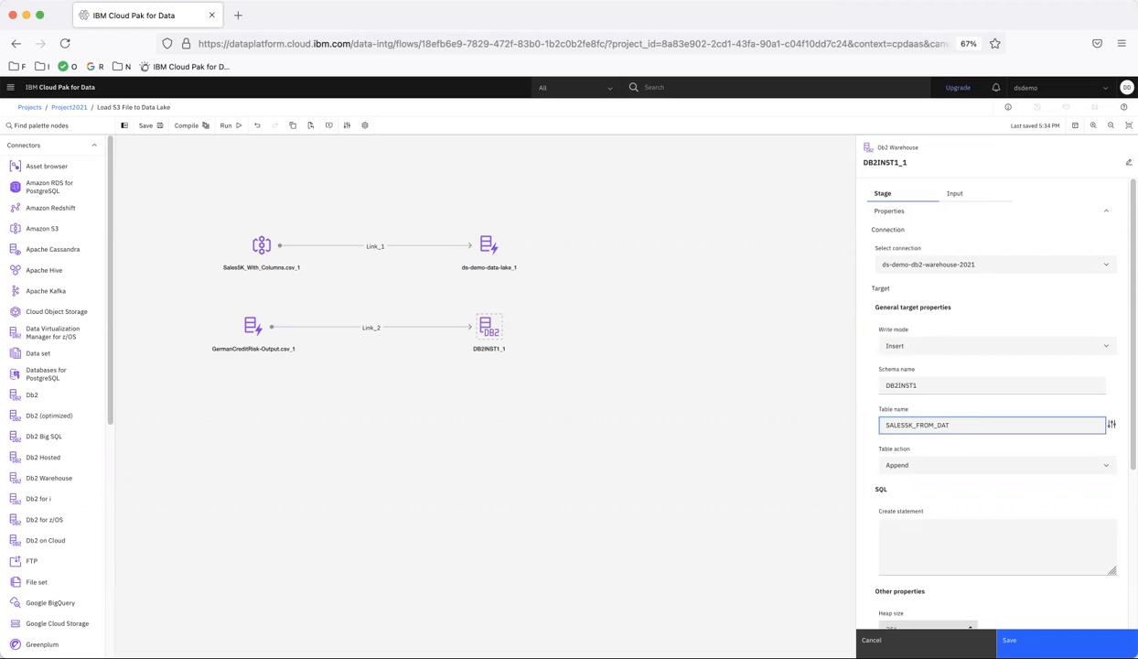
pyautogui.press('super+a')
pyautogui.write('GE')
# Set the table action to Replace and save the target settings.
pyautogui.click(892, 462)
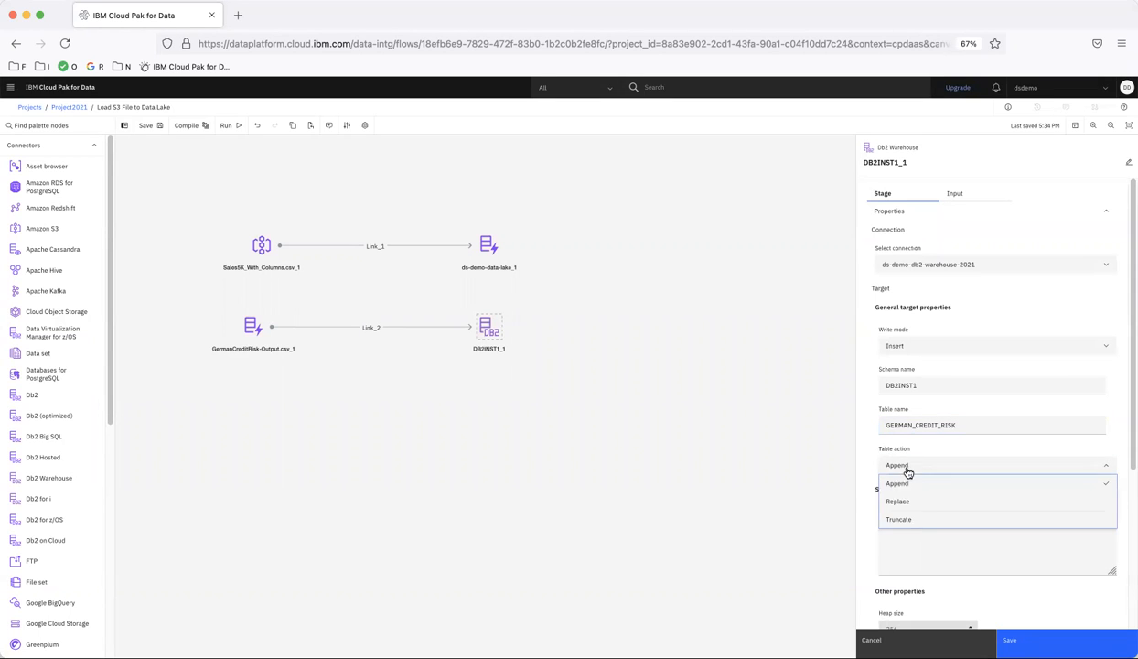
pyautogui.click(898, 503)
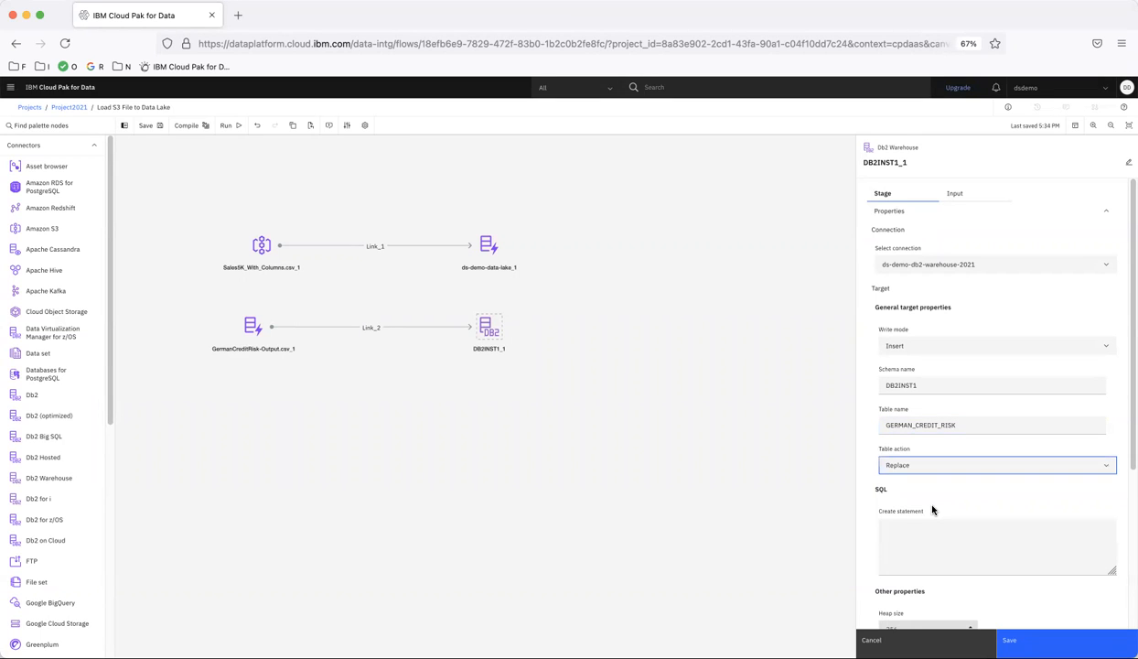
pyautogui.scroll(-5, 938, 510)
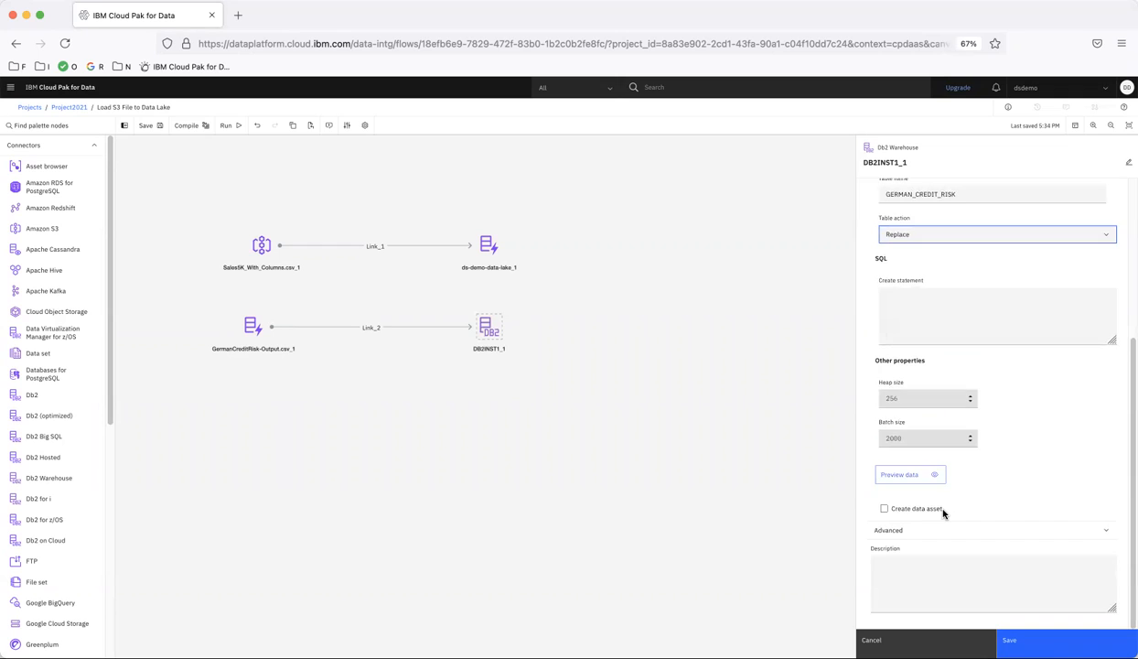
pyautogui.scroll(5, 943, 513)
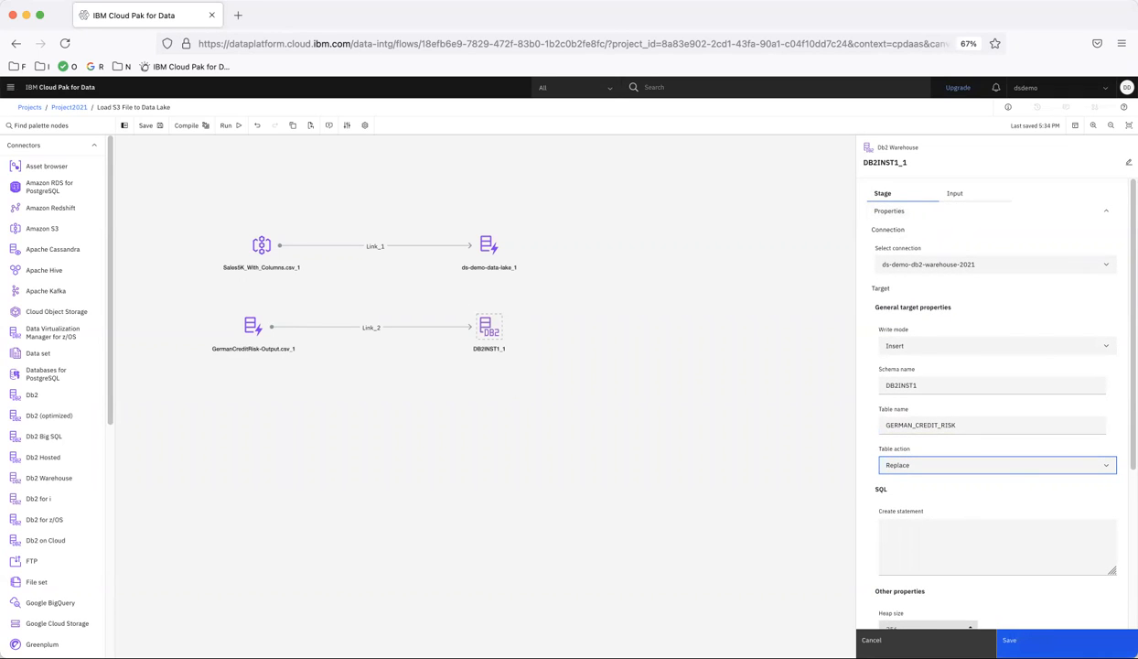
pyautogui.click(1011, 639)
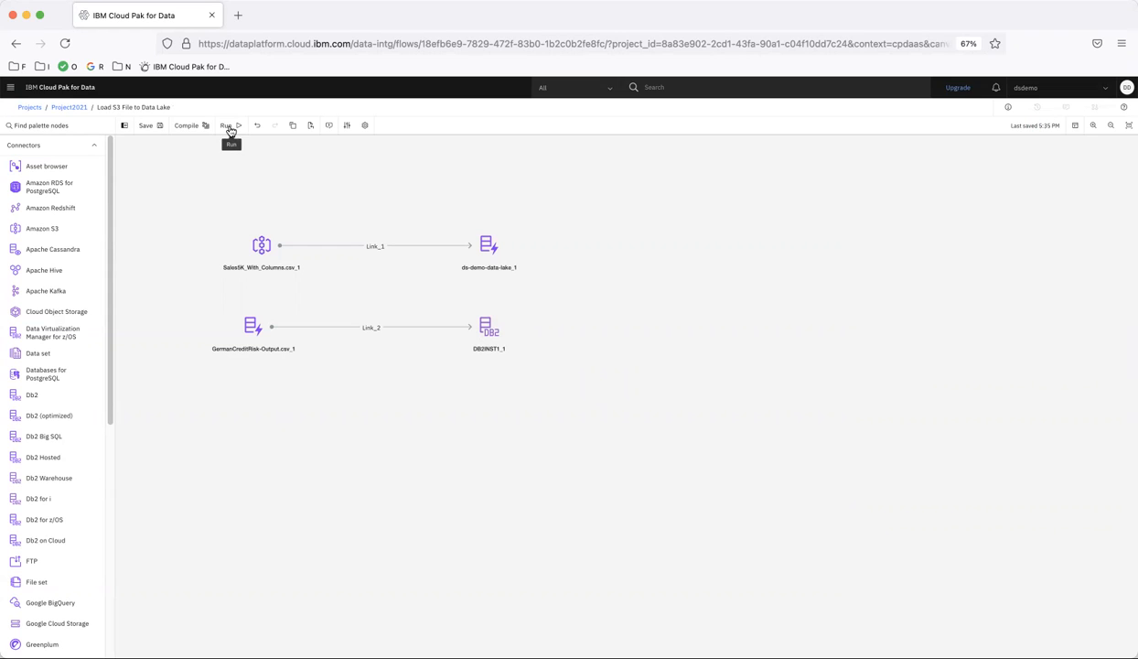
# Run the Load S3 File to Data Lake flow so it compiles and executes.
pyautogui.click(231, 129)
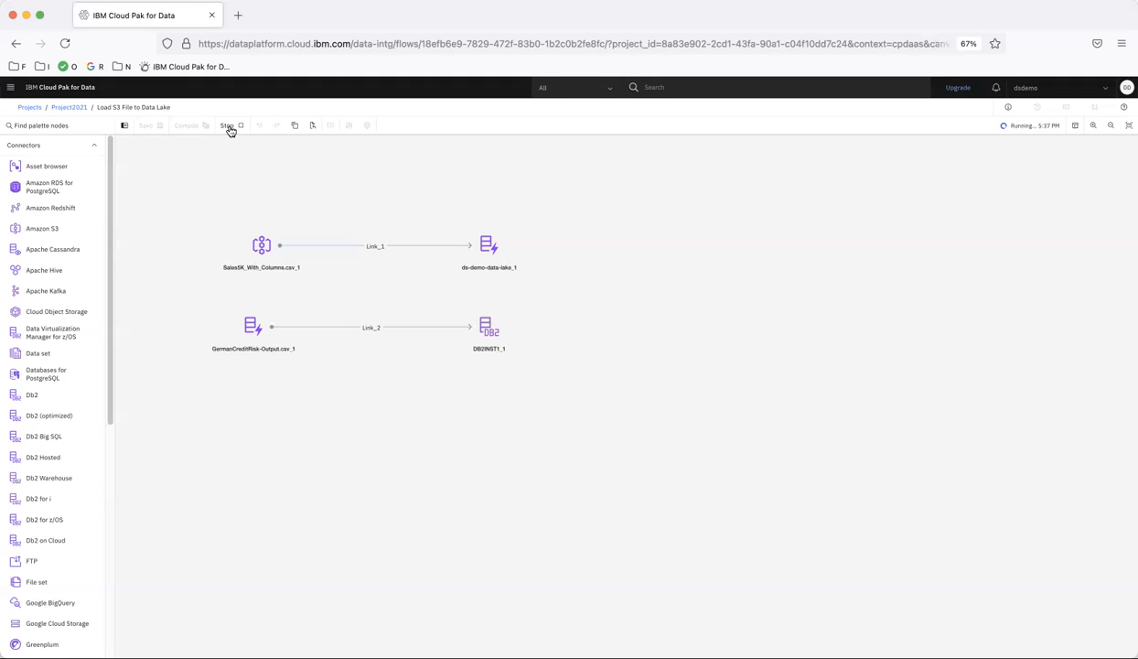
# Review the run log's 8 warnings and confirm the successful run's production time of 1:23.
pyautogui.click(1075, 127)
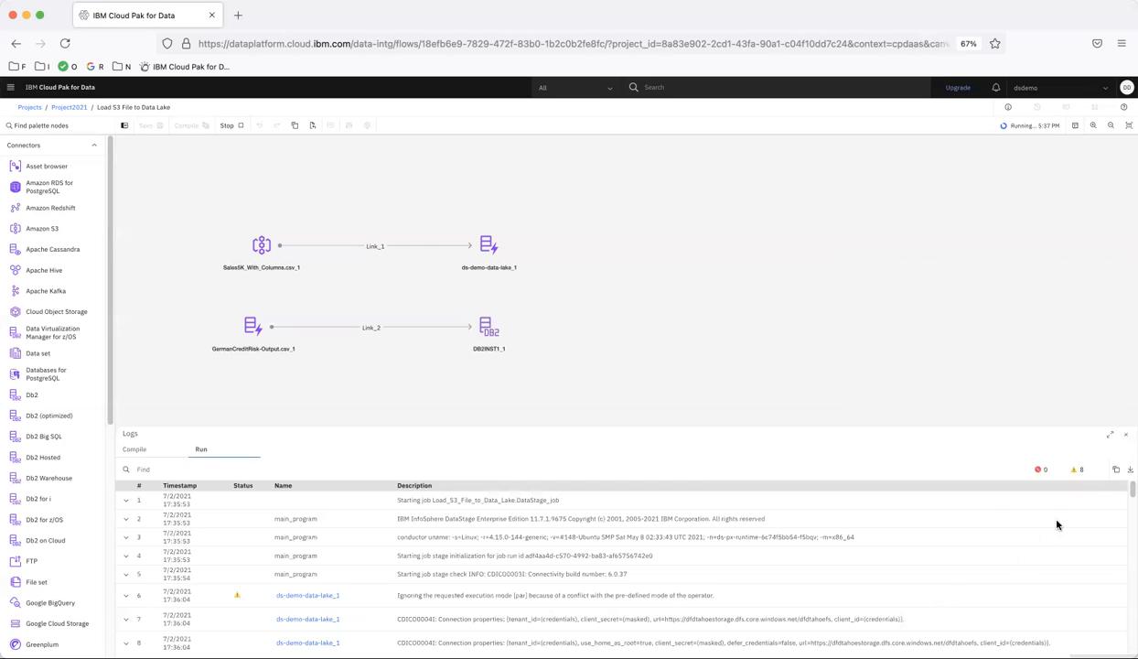
pyautogui.click(1078, 470)
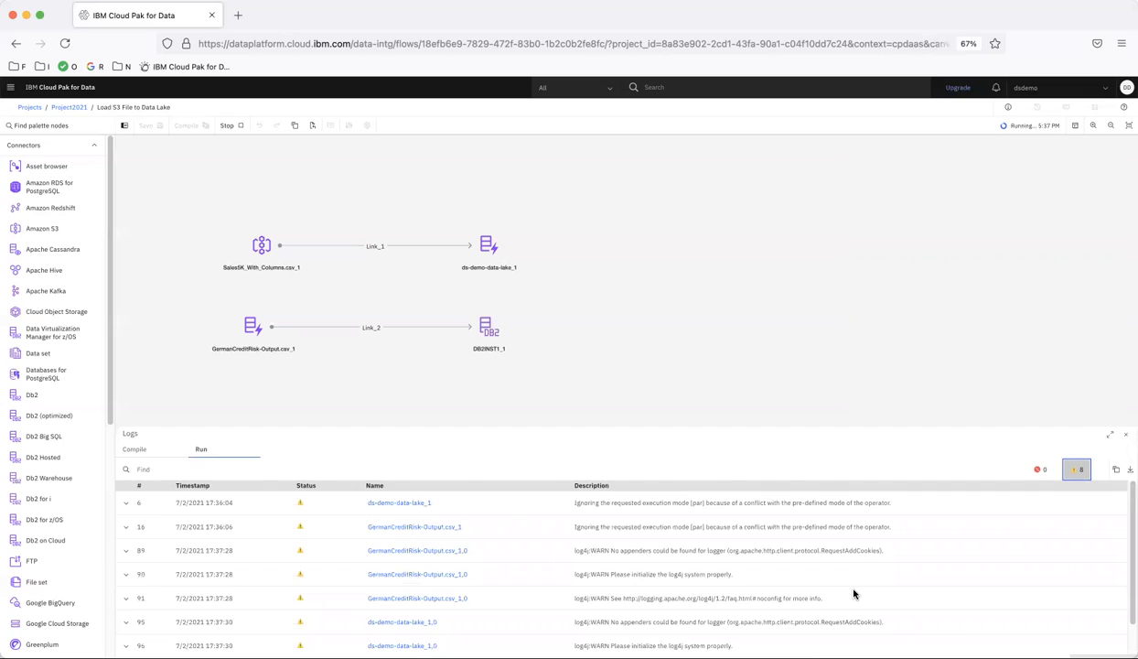
pyautogui.scroll(-1, 852, 590)
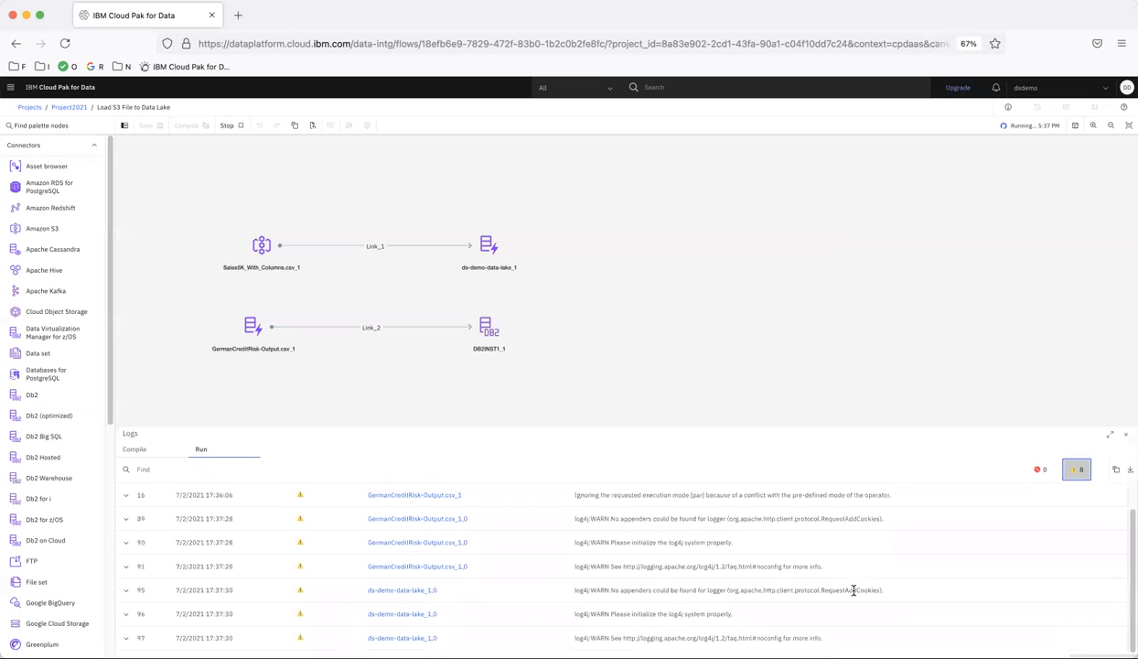
pyautogui.click(1078, 470)
pyautogui.scroll(-20, 1008, 567)
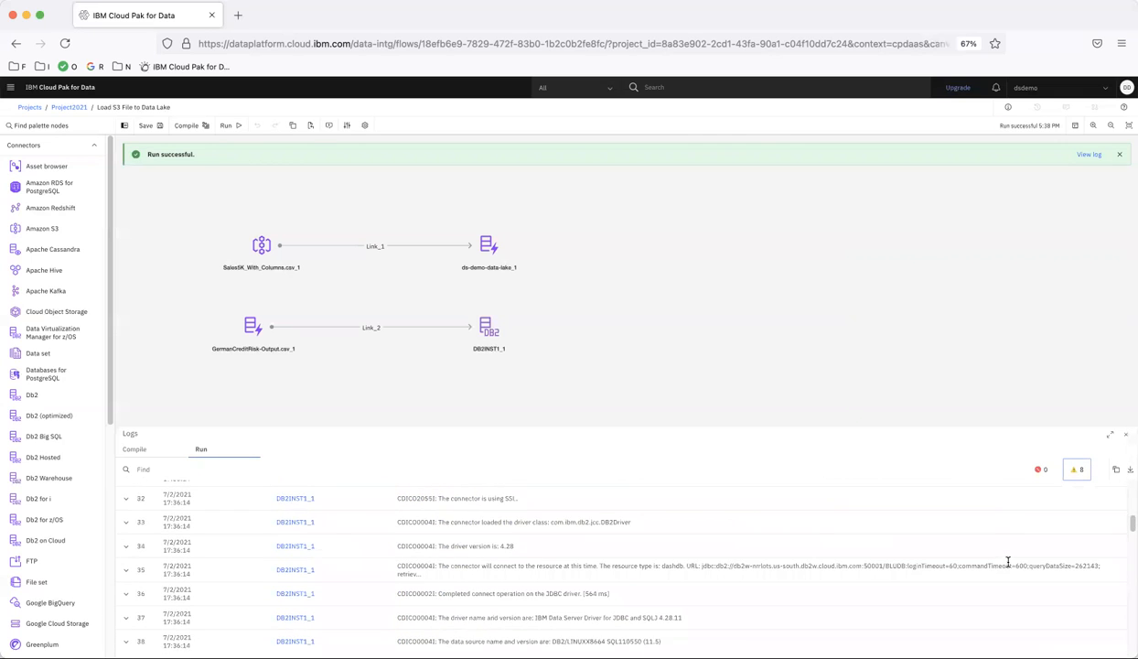
pyautogui.scroll(-20, 1008, 567)
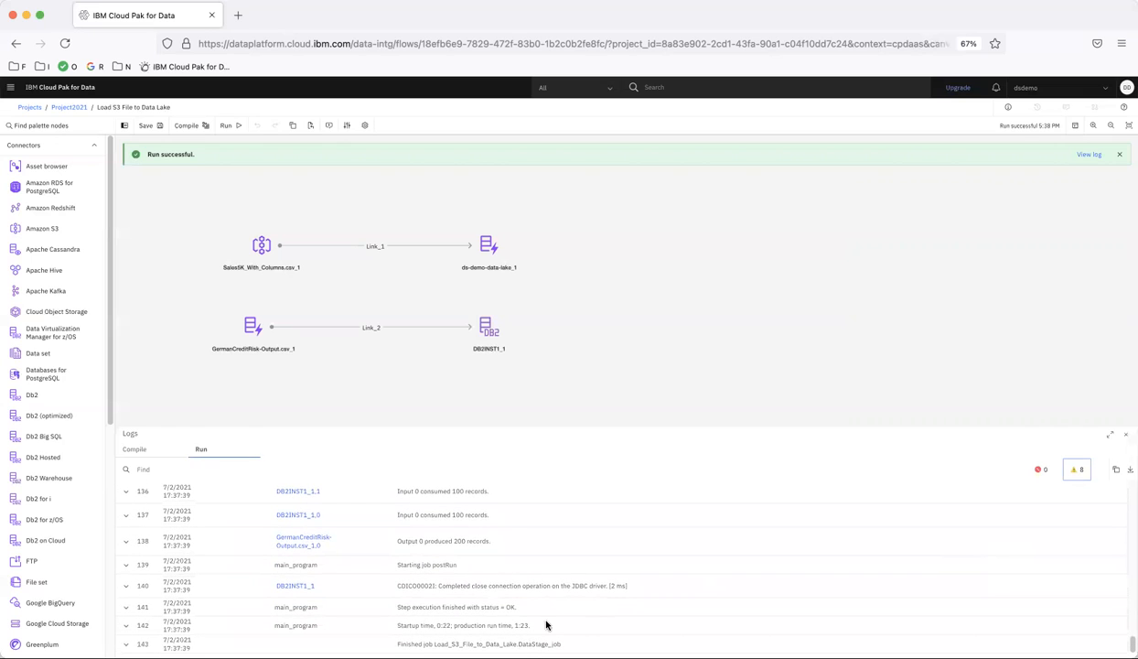
pyautogui.moveTo(510, 626); pyautogui.dragTo(540, 628)
# Preview the rows loaded into the GERMAN_CREDIT_RISK table from DB2INST1_1.
pyautogui.doubleClick(486, 332)
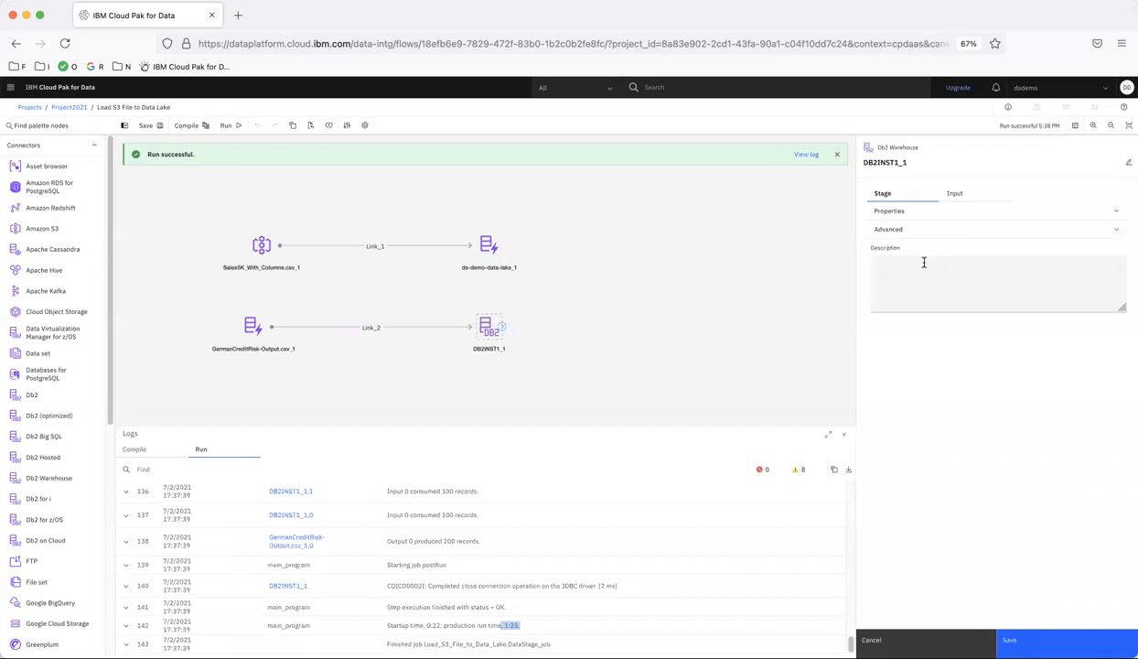
pyautogui.click(892, 212)
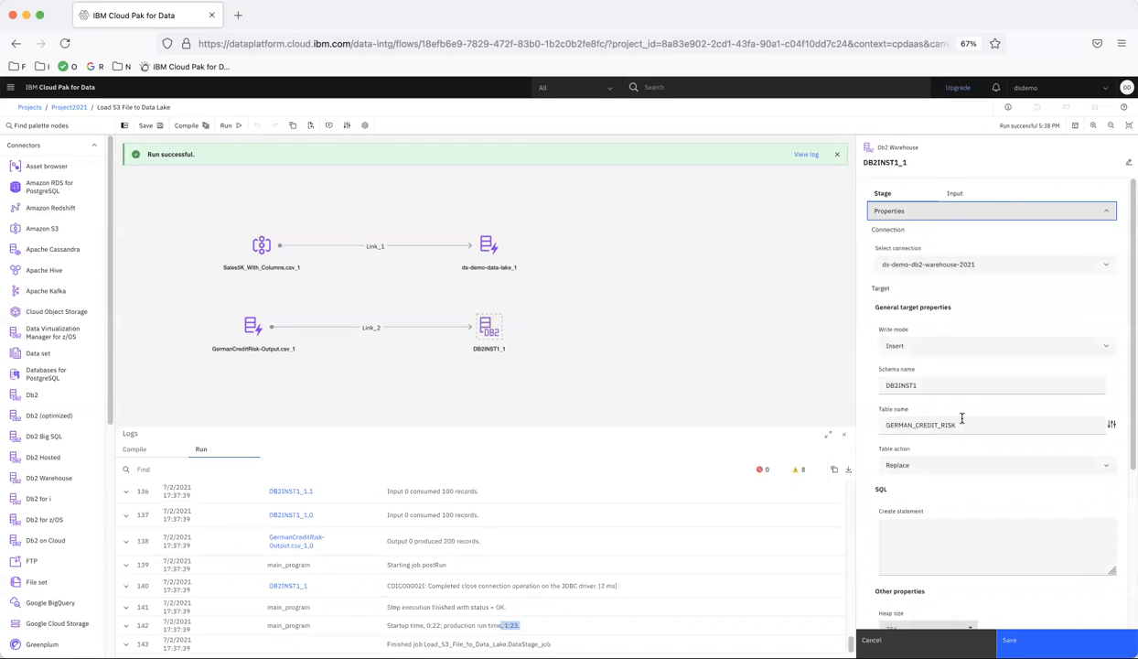
pyautogui.scroll(-5, 962, 418)
pyautogui.click(902, 477)
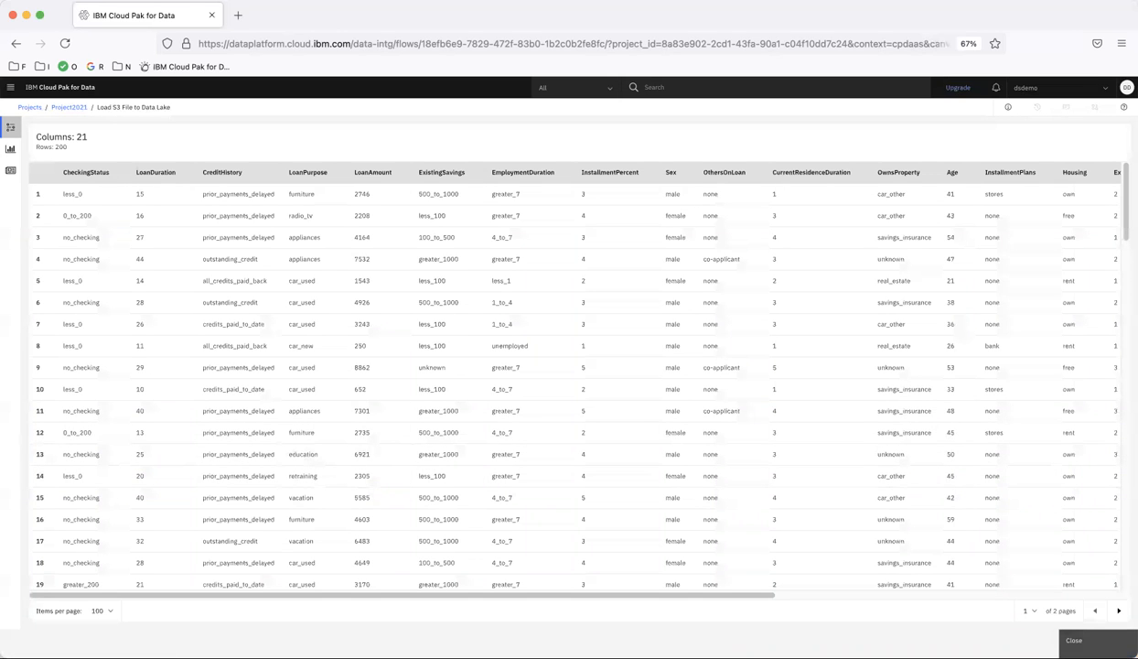
pyautogui.click(1074, 639)
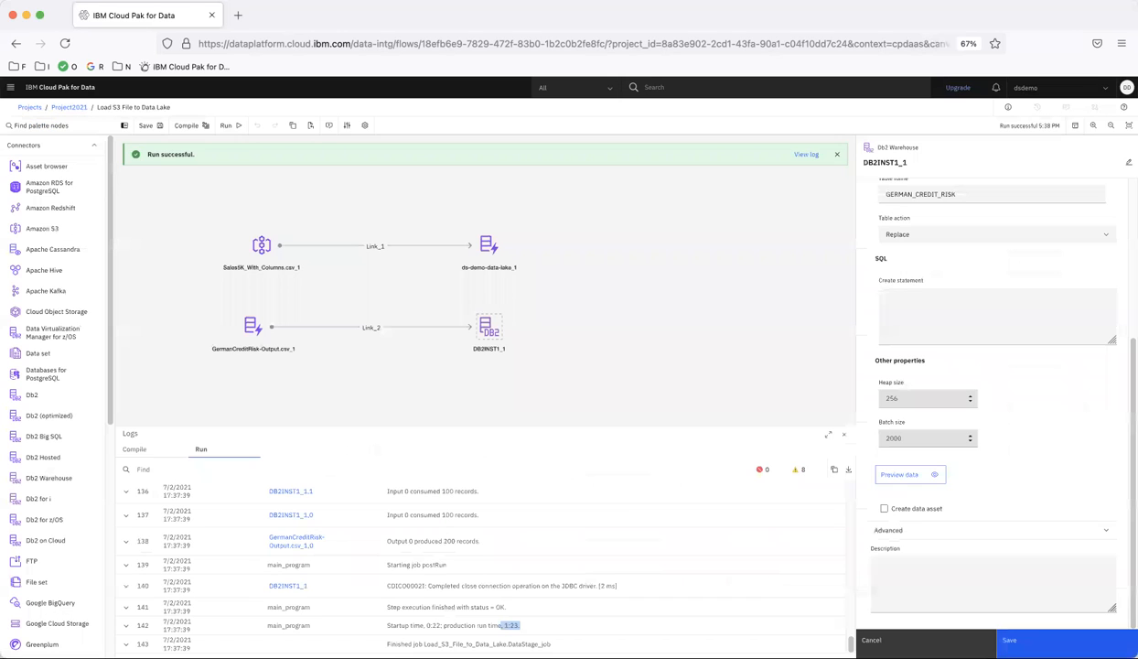
# Preview the data written to the ds-demo-data-lake_1 target.
pyautogui.click(487, 249)
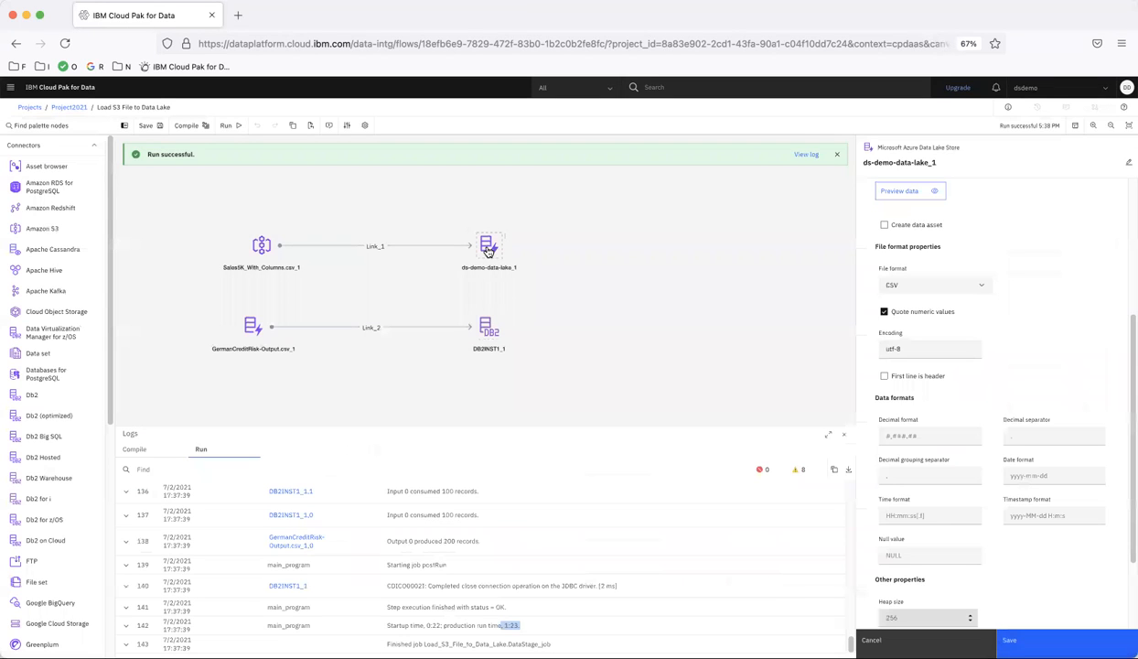
pyautogui.scroll(1, 1078, 352)
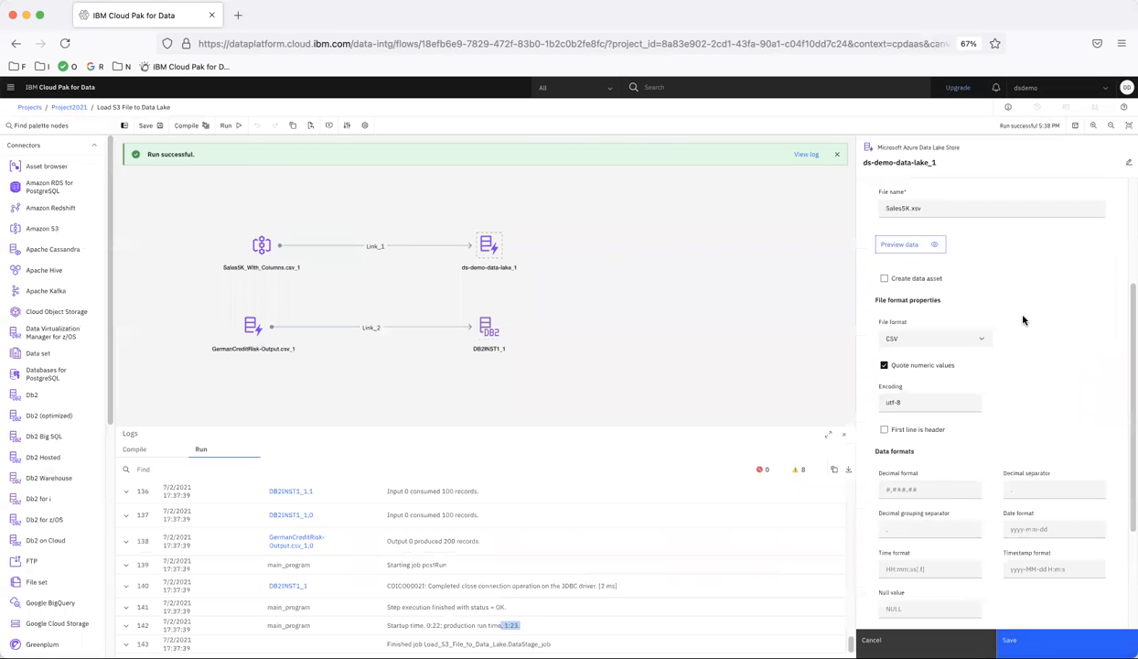
pyautogui.click(918, 247)
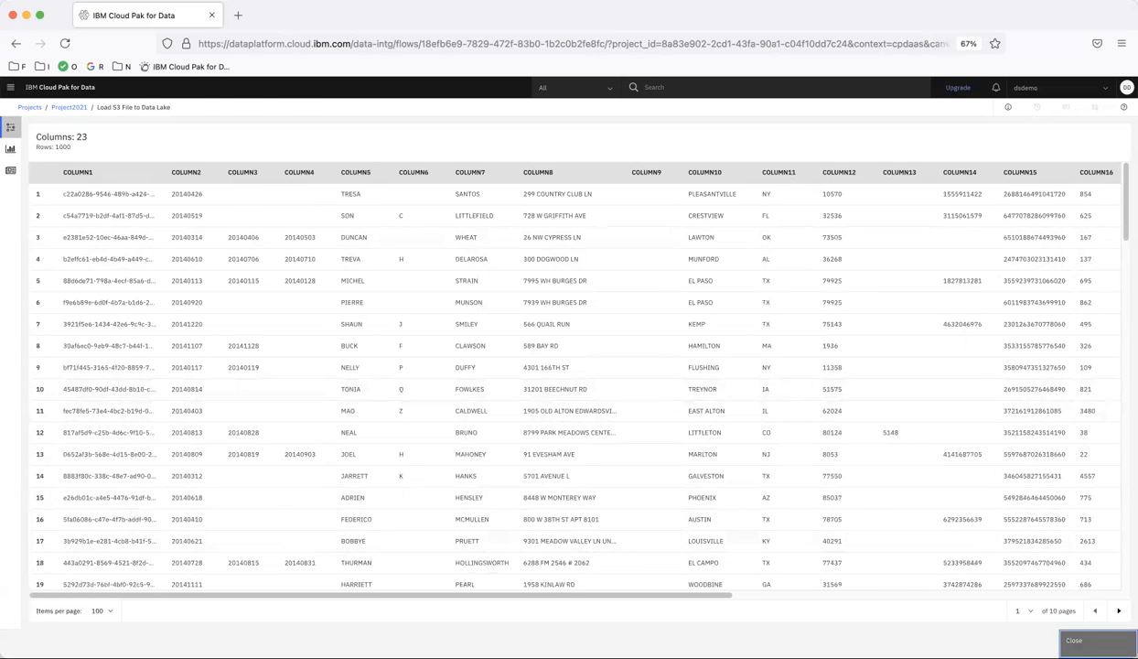
pyautogui.click(1072, 639)
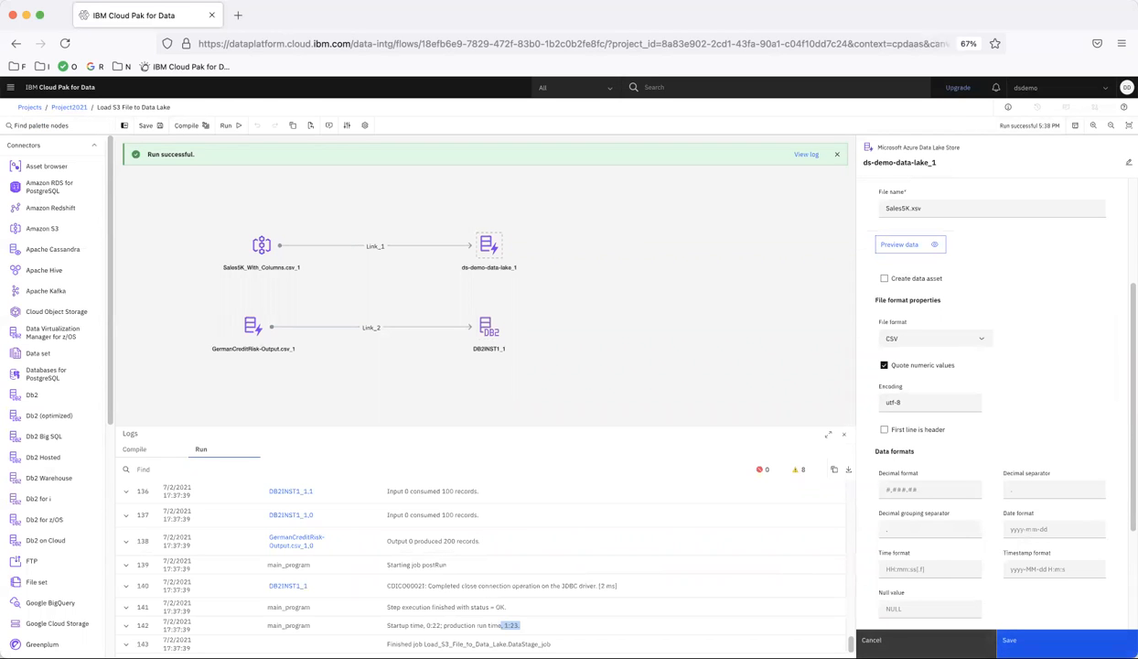